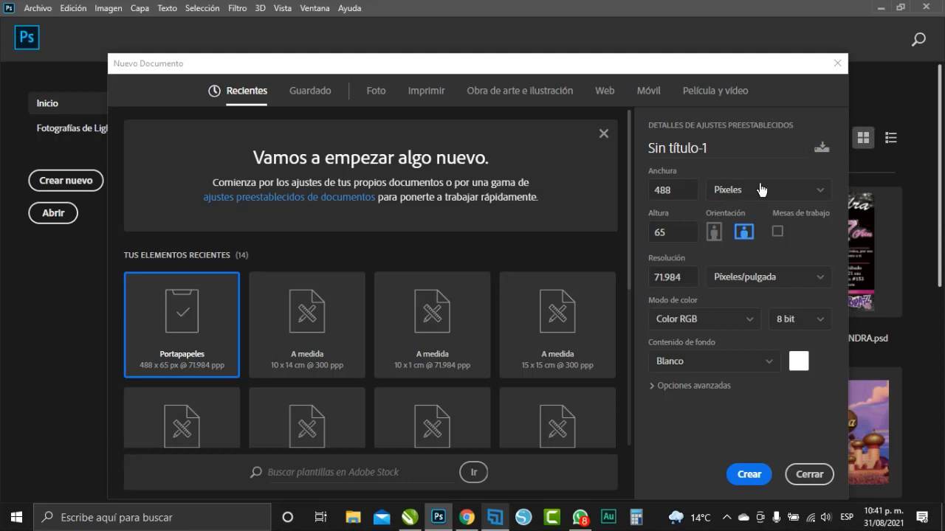
Create a new document 9 cm wide, 14 cm high, at 300 resolution
left_click(817, 193)
left_click(738, 261)
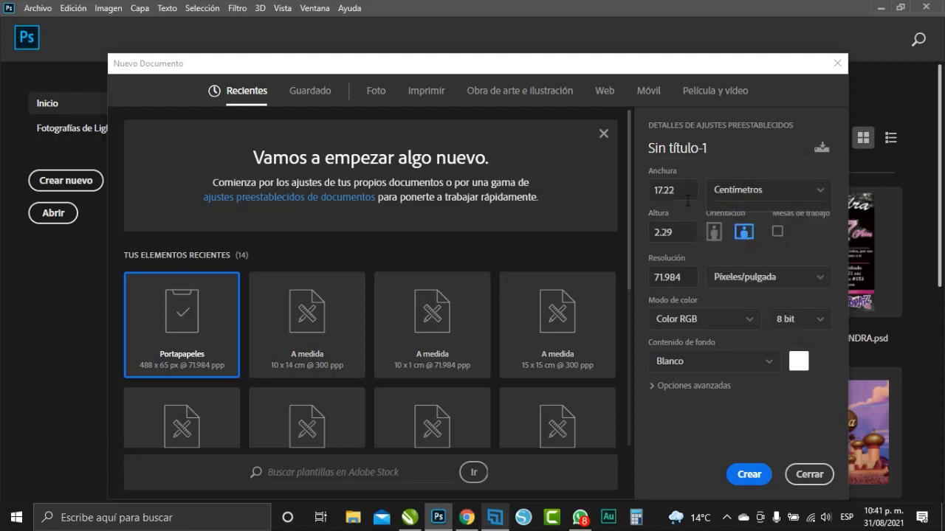
left_click(653, 191)
type("9")
key("Tab")
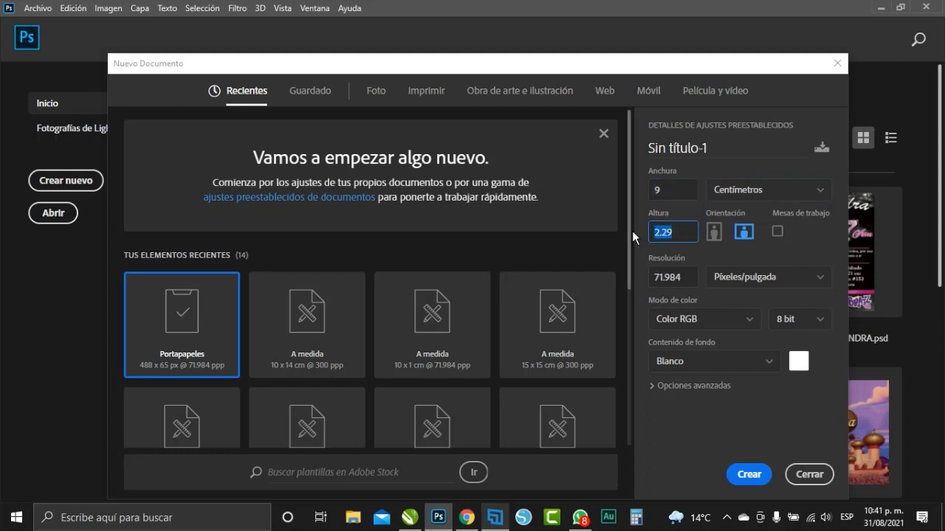
type("14")
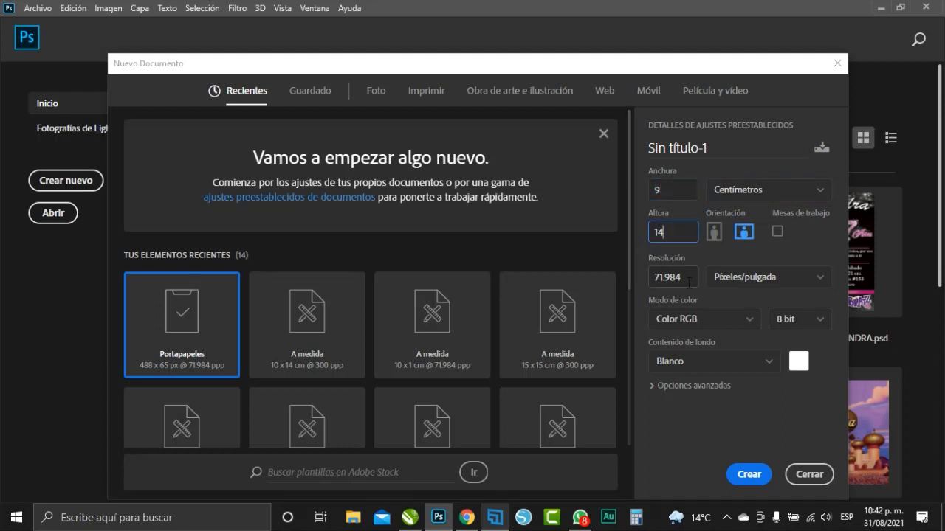
key("Tab")
type("300")
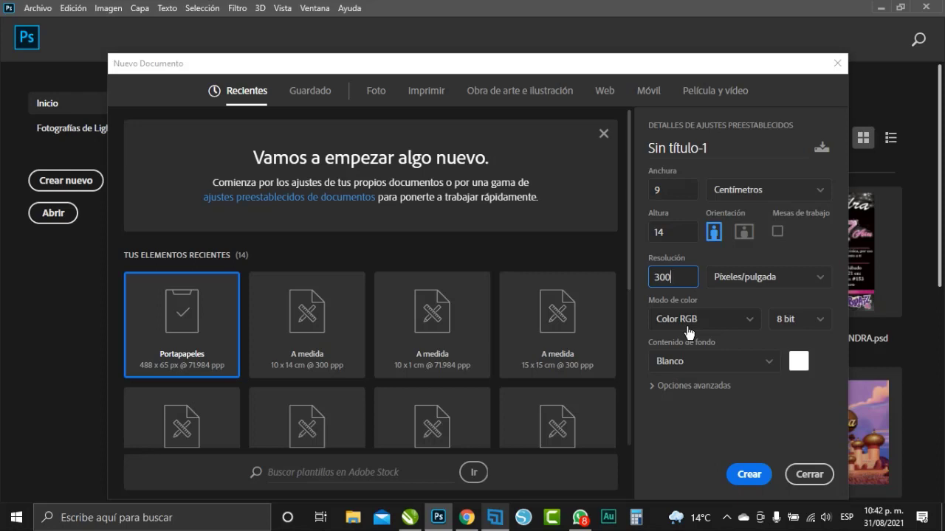
left_click(753, 478)
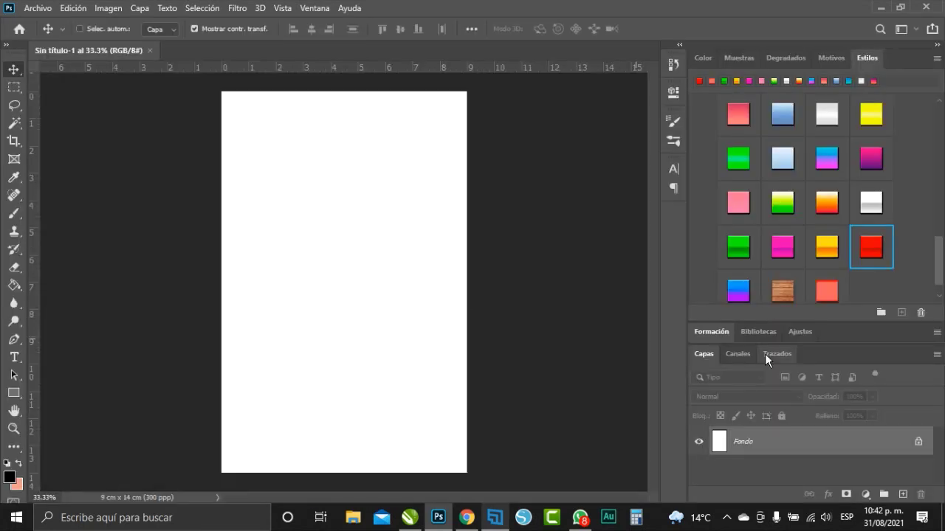
Open WALLPAPER from the FLYER DJS INVITADOS folder without assigning a colour profile
left_click(38, 8)
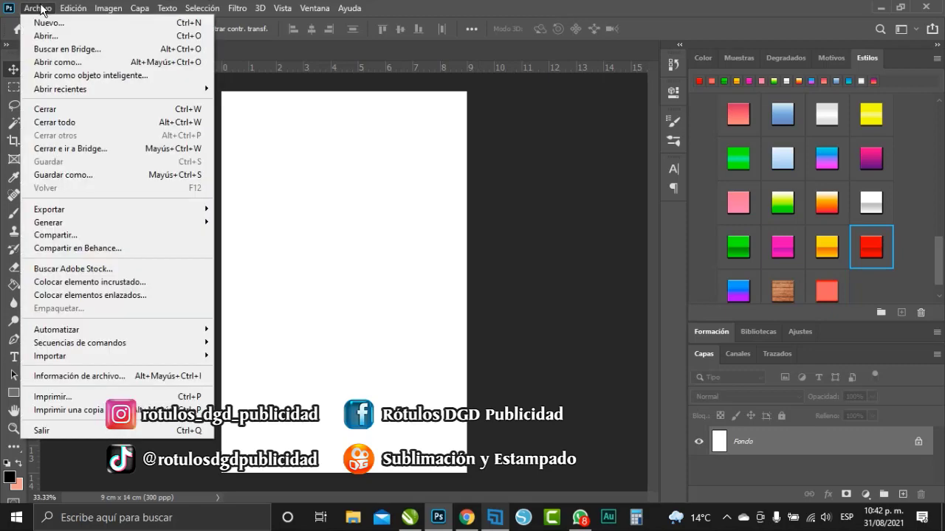
left_click(46, 35)
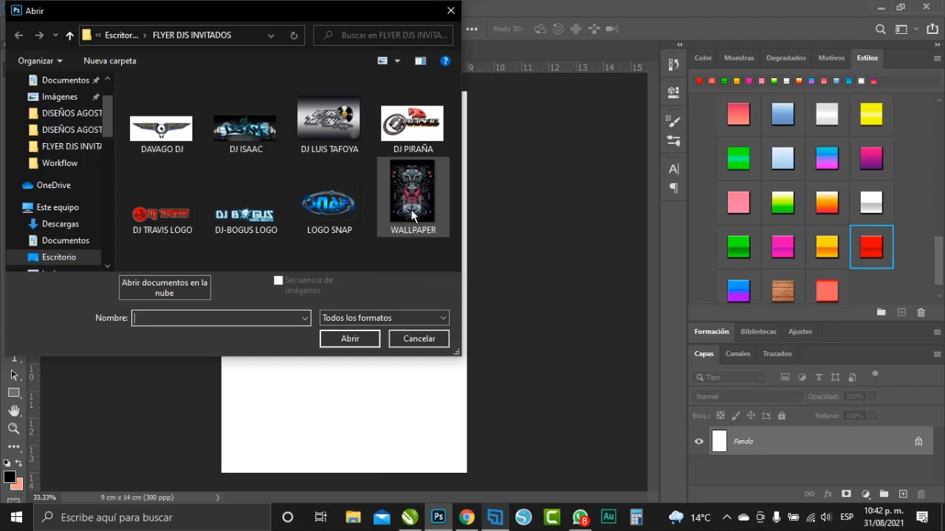
left_click(413, 214)
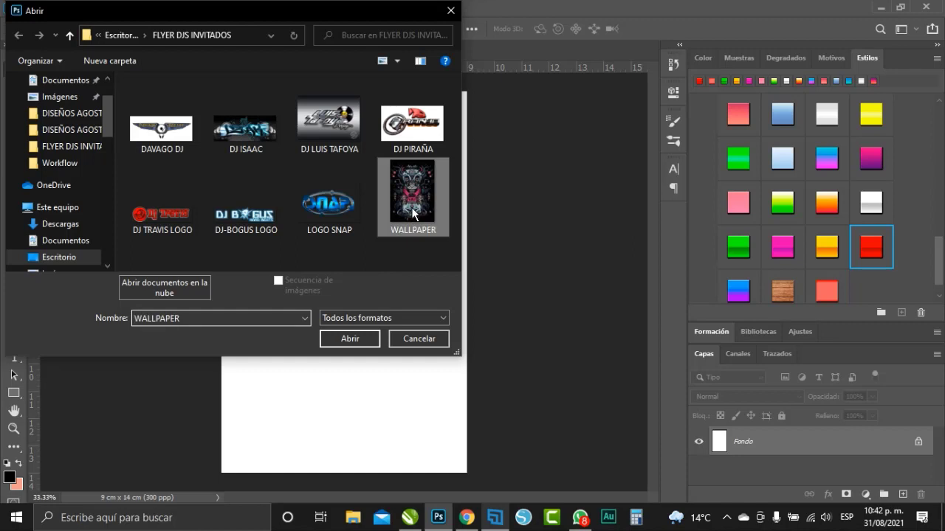
double_click(414, 214)
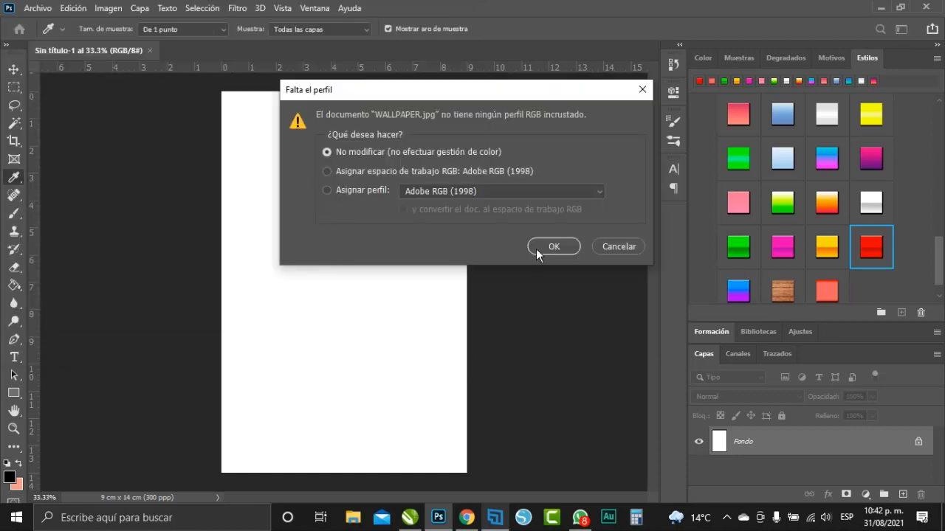
left_click(536, 248)
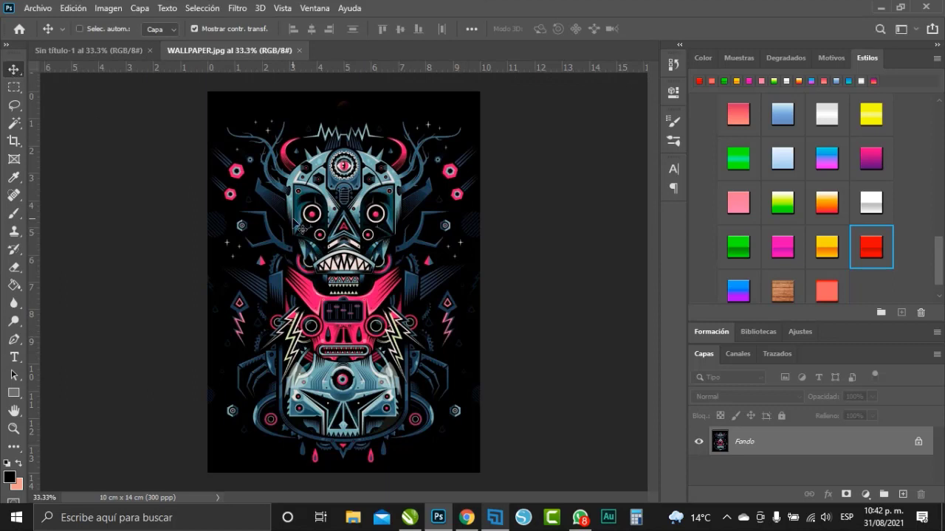
Unlock WALLPAPER's Fondo layer so it becomes the editable layer Capa 0
left_click(918, 441)
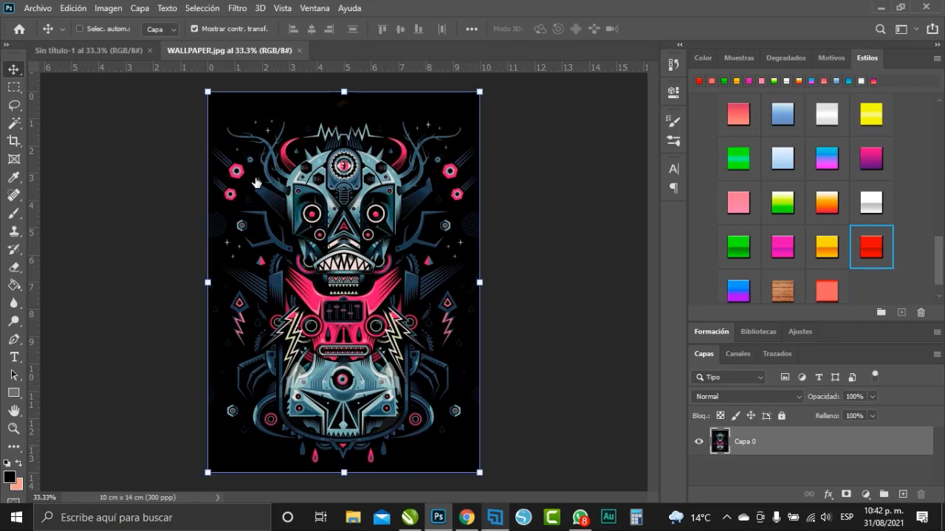
key("ctrl+z")
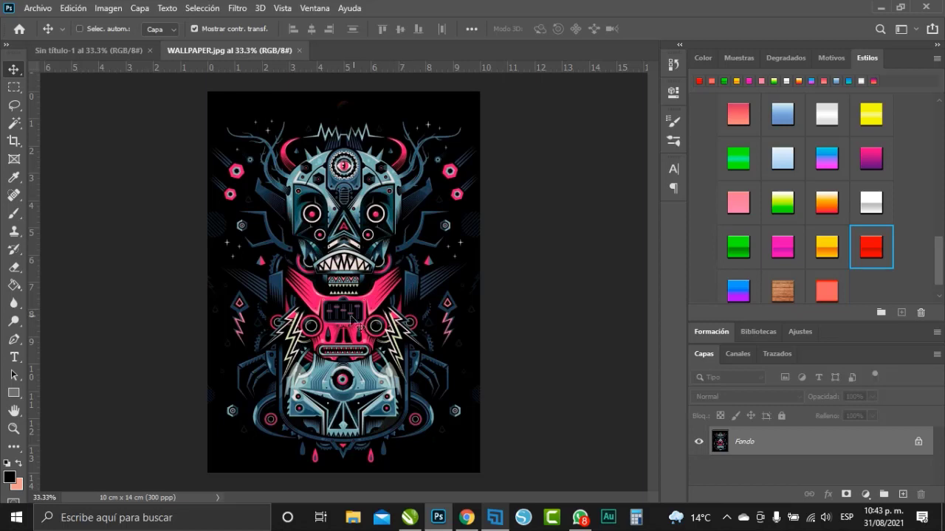
left_click(918, 446)
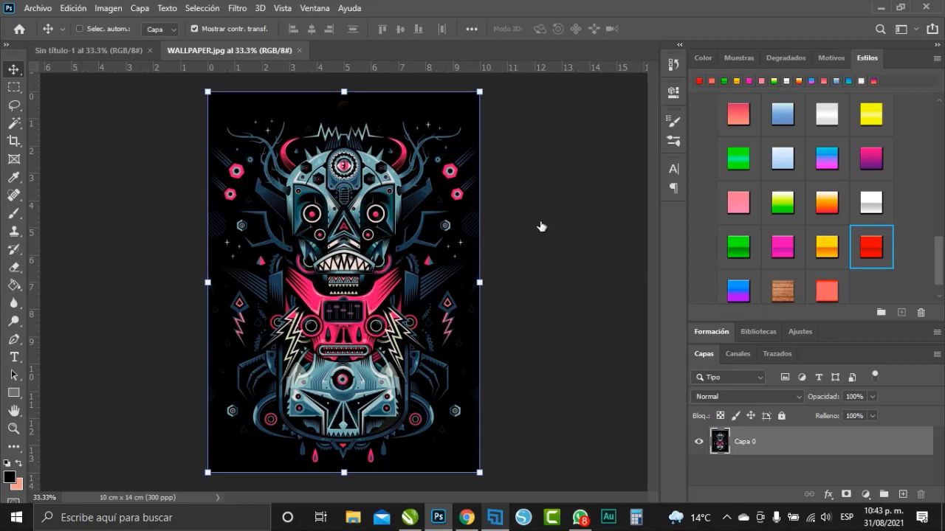
key("h")
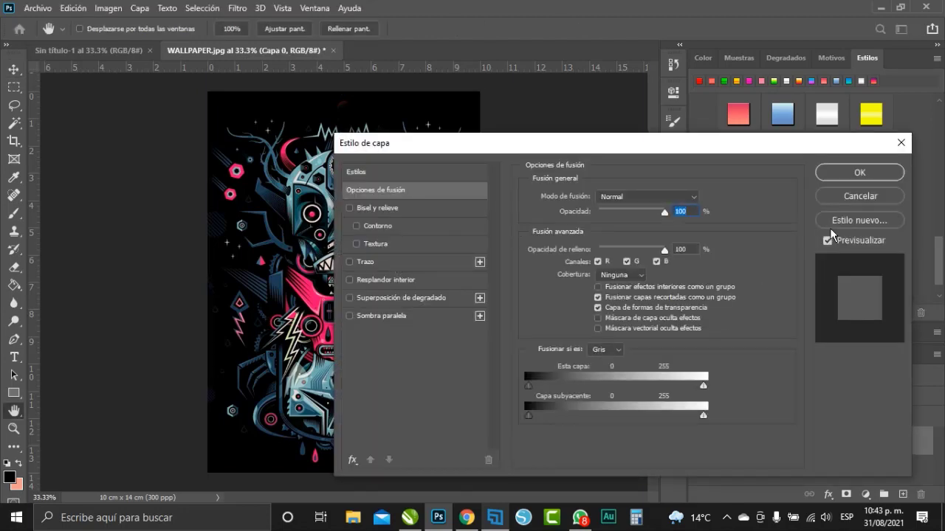
Drag the wallpaper artwork into the Sin título-1 flyer and align it top-left
key("v")
left_click(900, 142)
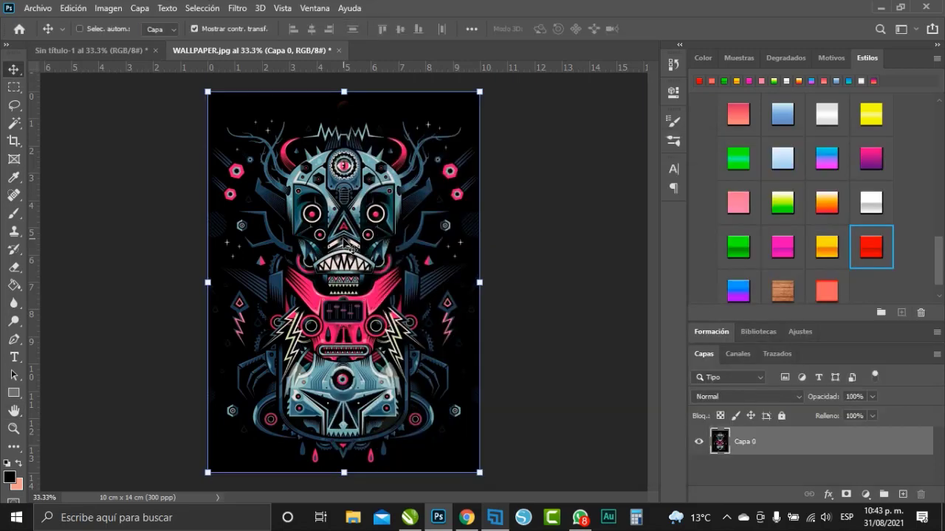
mouse_move(299, 195)
left_mouse_down()
mouse_move(153, 124)
mouse_move(365, 279)
left_mouse_up()
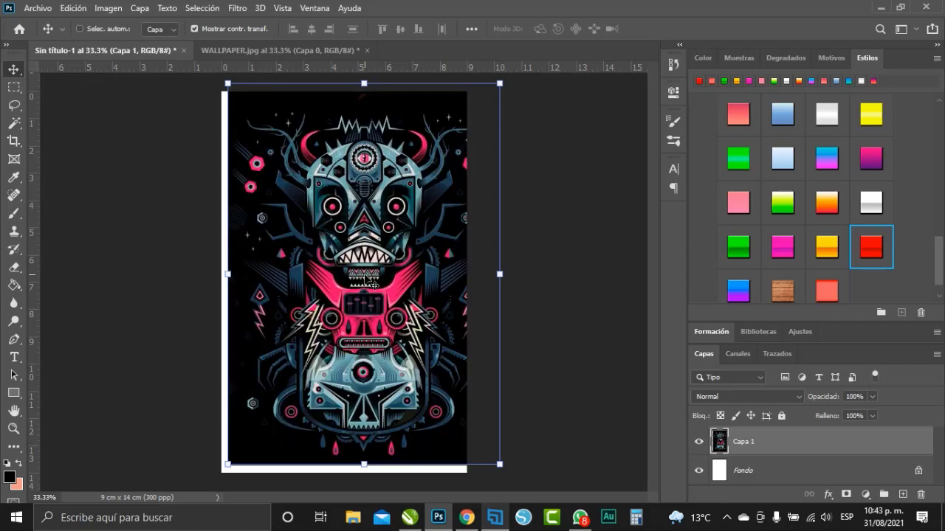
mouse_move(281, 134)
left_mouse_down()
mouse_move(277, 151)
mouse_move(277, 138)
left_mouse_up()
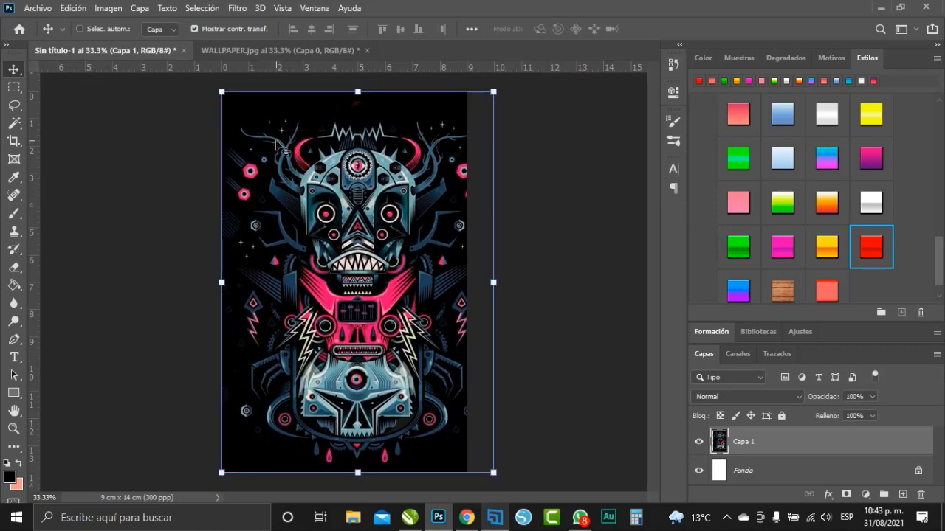
key("ctrl+0")
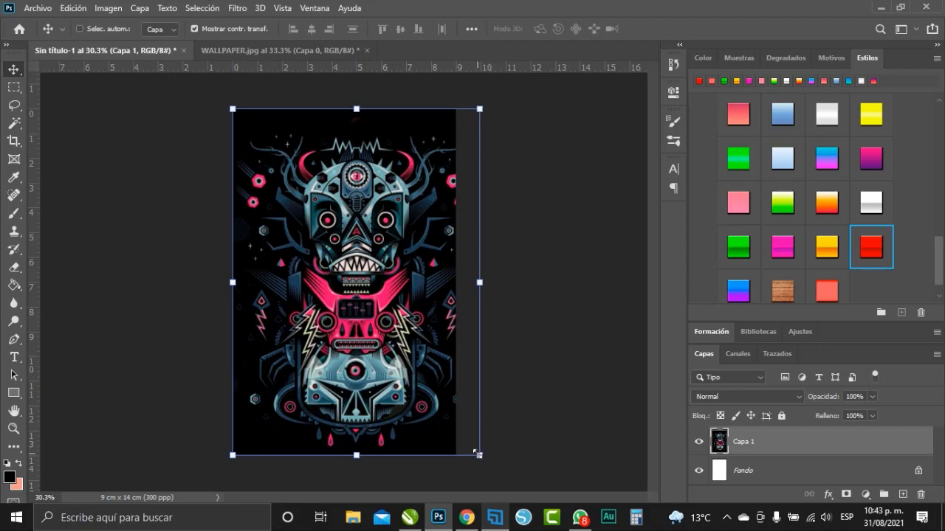
Scale the artwork proportionally, about 111%, so it covers the whole 9 × 14 cm page
left_click_drag(476, 452, 451, 427)
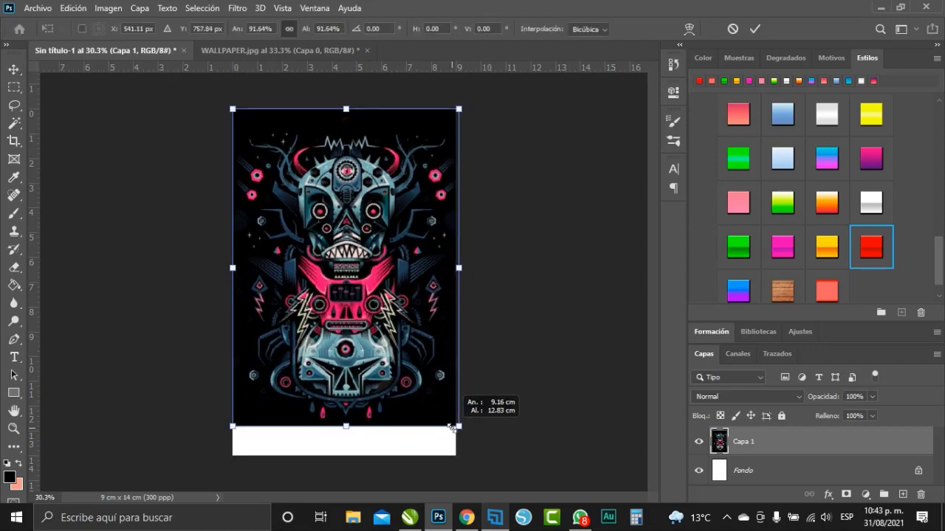
left_click_drag(451, 428, 482, 458)
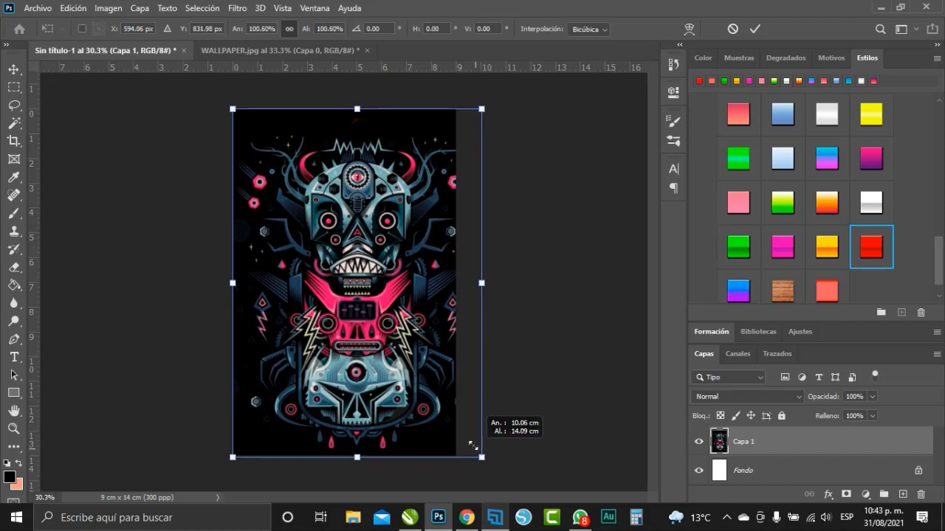
left_click_drag(482, 458, 455, 421)
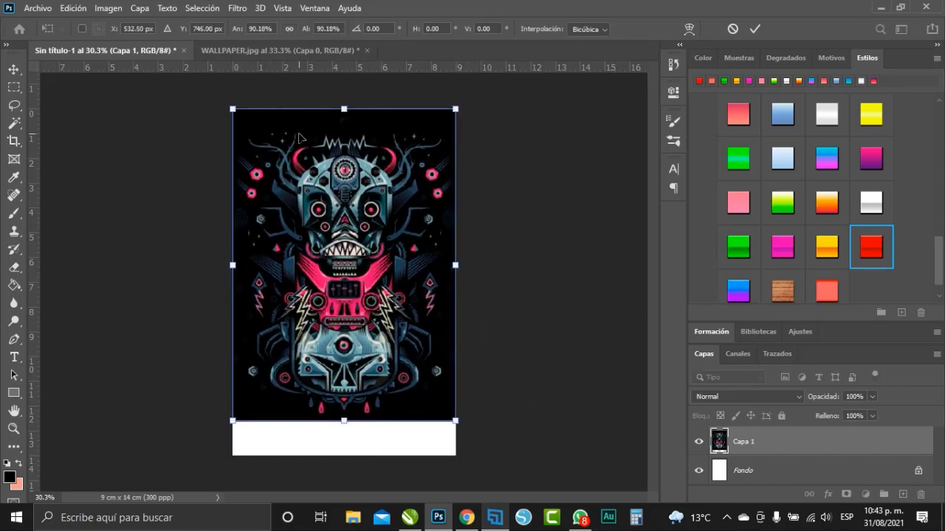
key("Return")
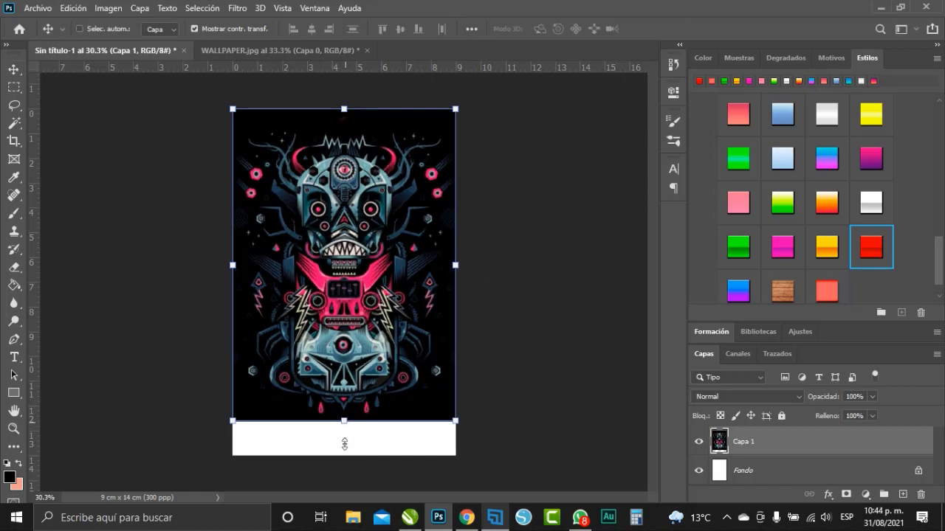
left_click_drag(344, 421, 348, 455)
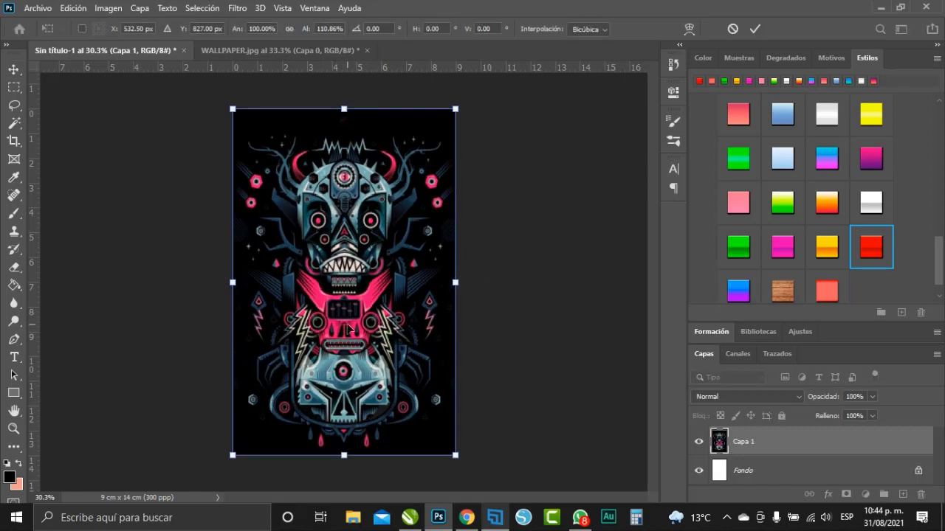
key("ctrl+z")
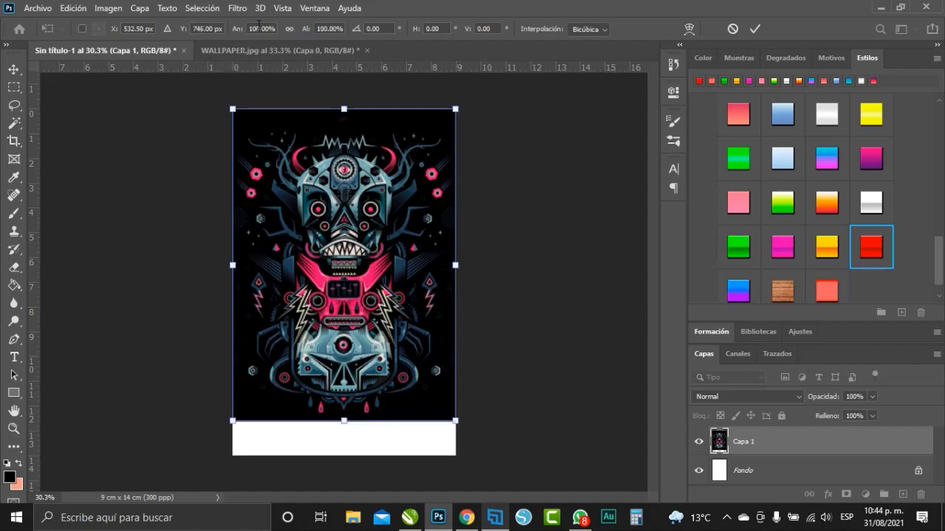
left_click(287, 28)
mouse_move(454, 421)
left_mouse_down()
mouse_move(481, 456)
mouse_move(445, 437)
left_mouse_up()
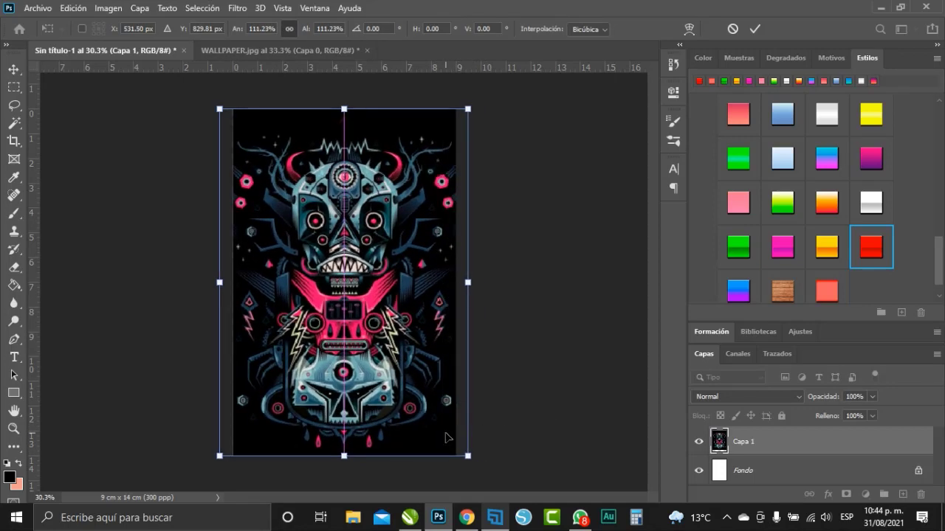
key("Return")
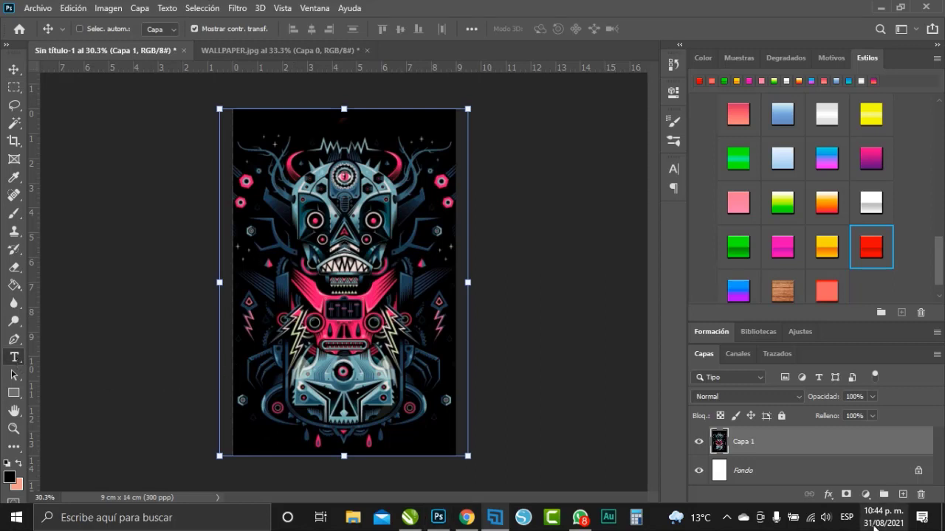
Close the WALLPAPER document without saving, leaving only the flyer open
left_click(875, 523)
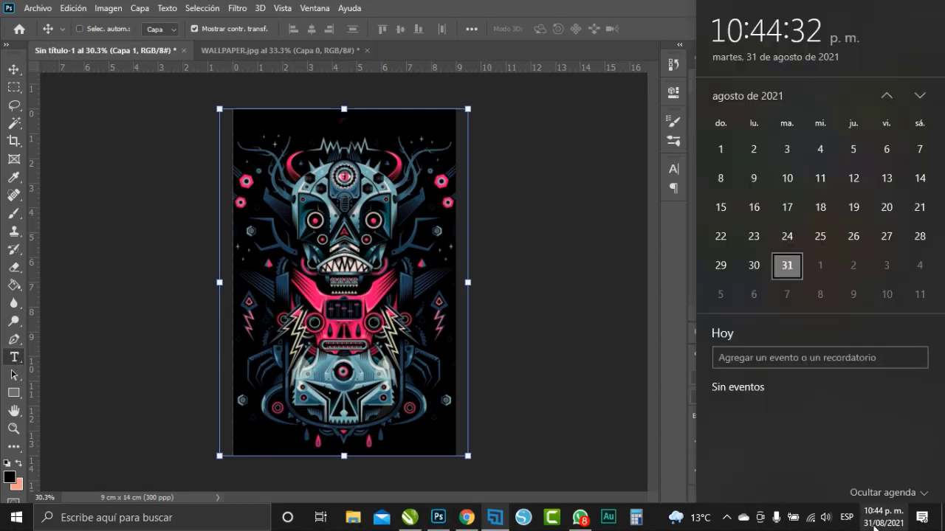
left_click(875, 522)
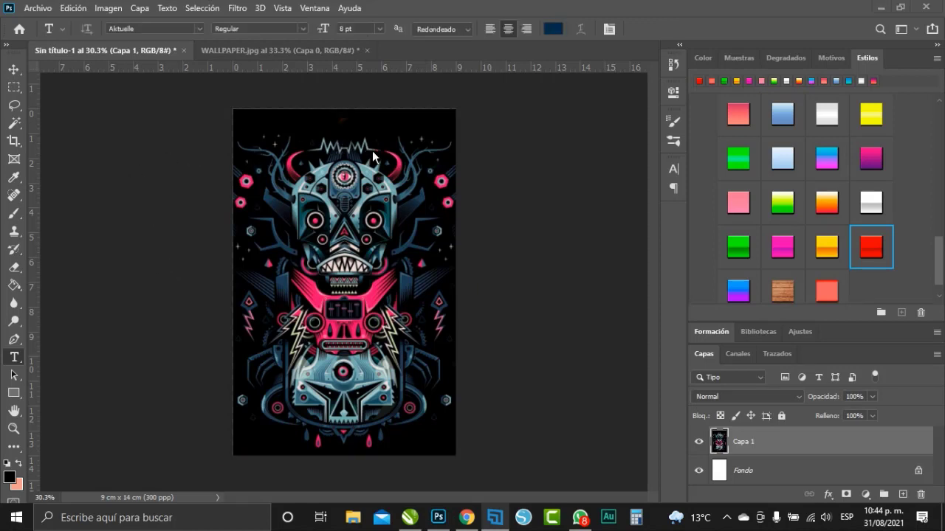
left_click(13, 69)
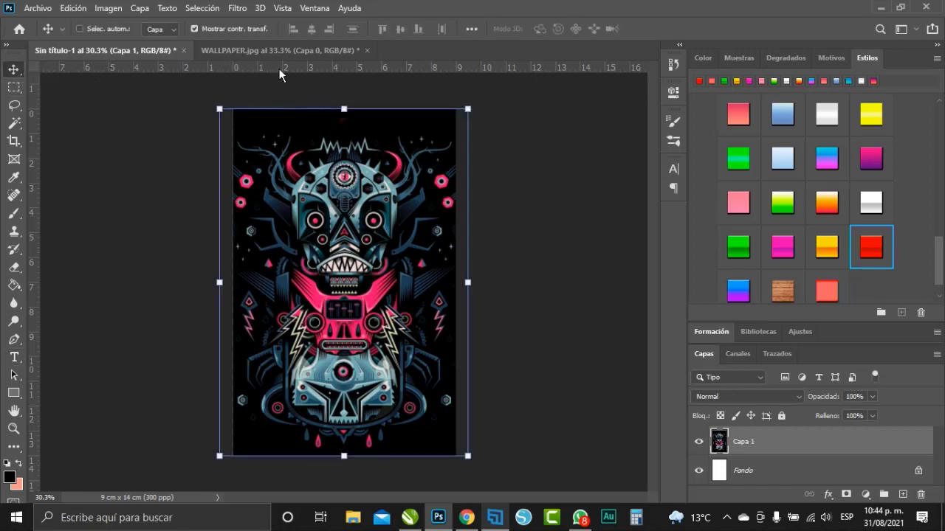
left_click(366, 52)
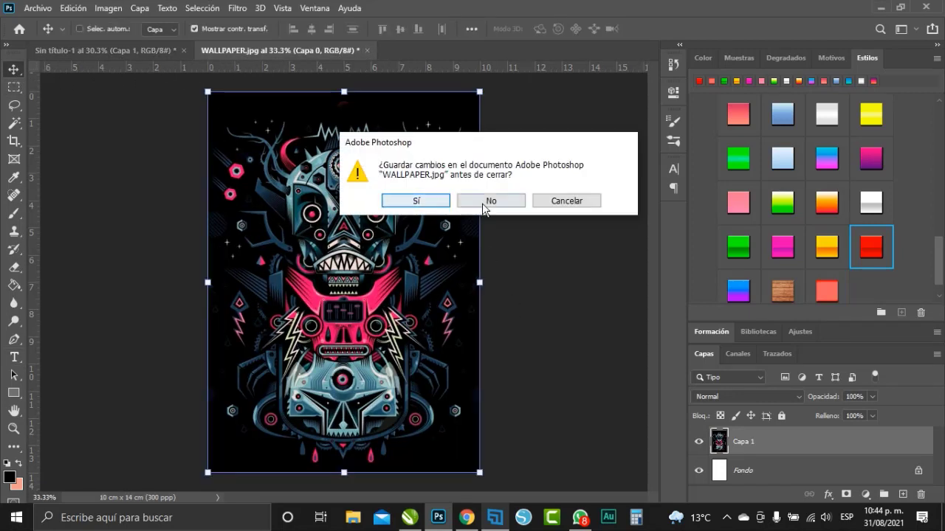
left_click(483, 205)
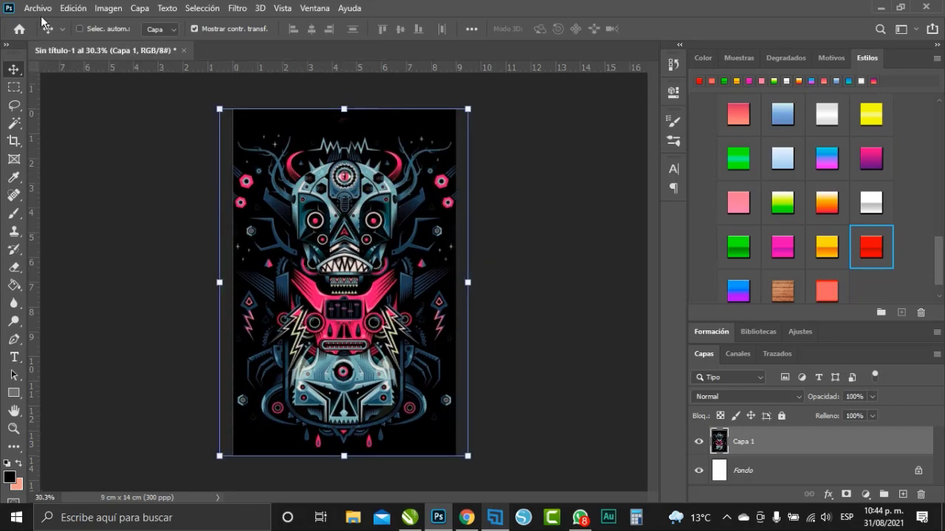
left_click(38, 8)
Open LOGO SNAP with its embedded profile and drag it to the flyer's top
left_click(37, 35)
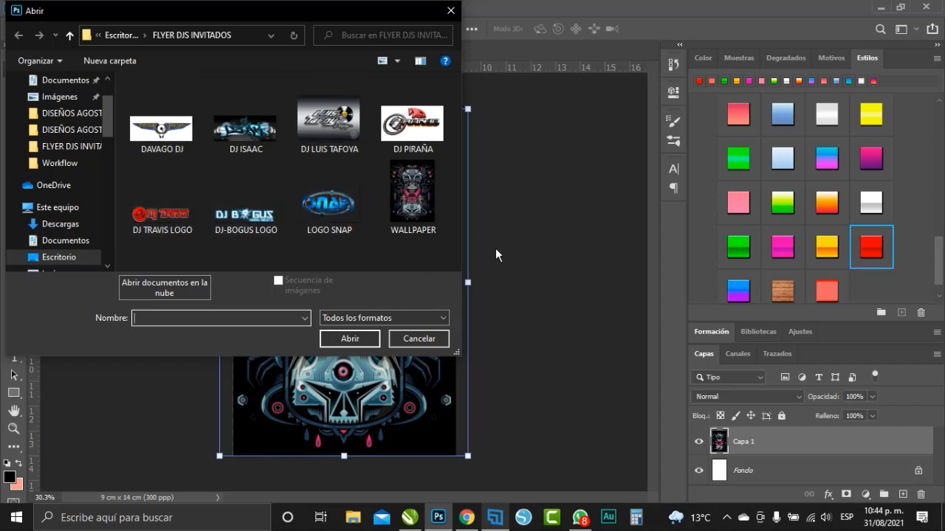
left_click(329, 198)
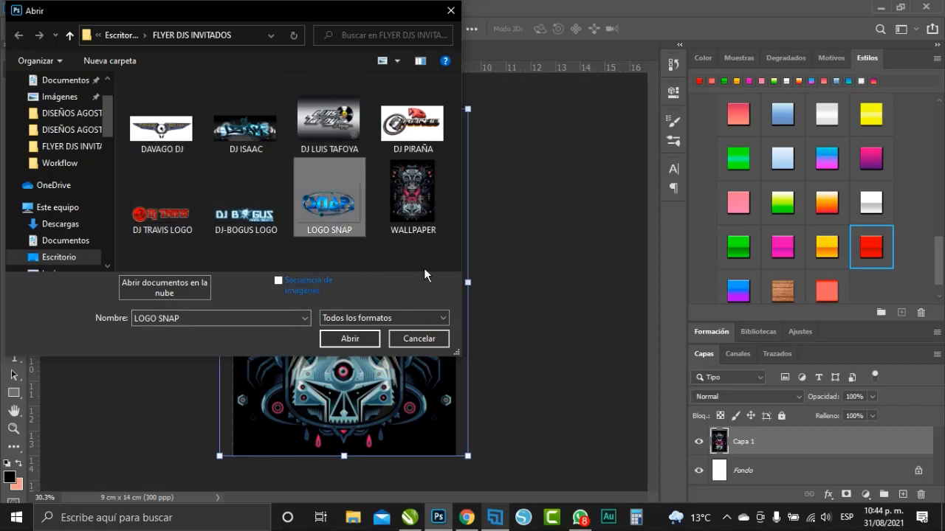
left_click(350, 339)
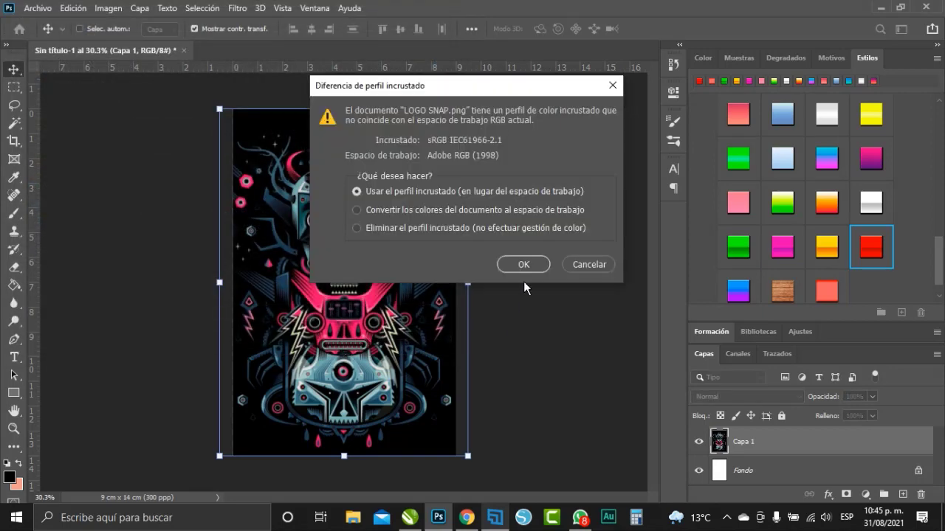
left_click(519, 264)
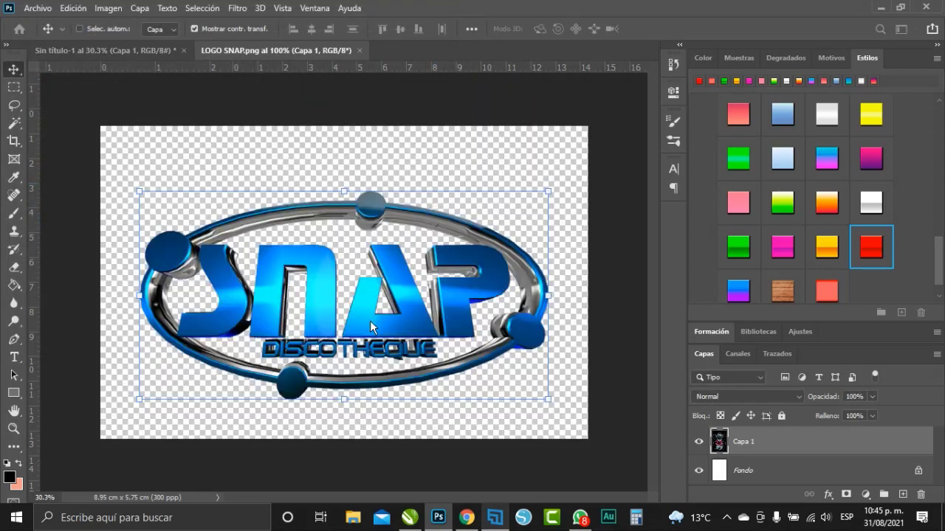
mouse_move(507, 318)
left_mouse_down()
mouse_move(183, 69)
mouse_move(393, 188)
left_mouse_up()
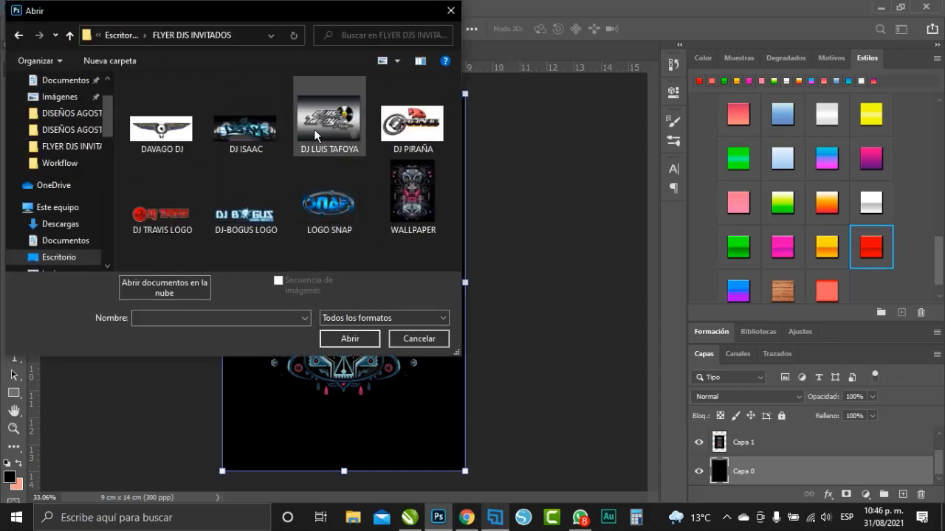
Open the silver Deejay logo JPEG without a profile, unlock its background, drag it toward the flyer
double_click(314, 129)
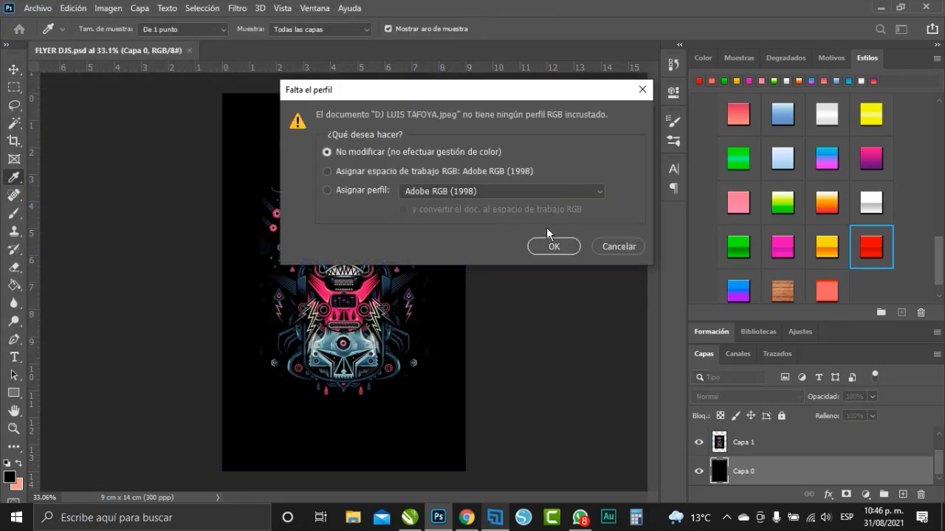
left_click(552, 246)
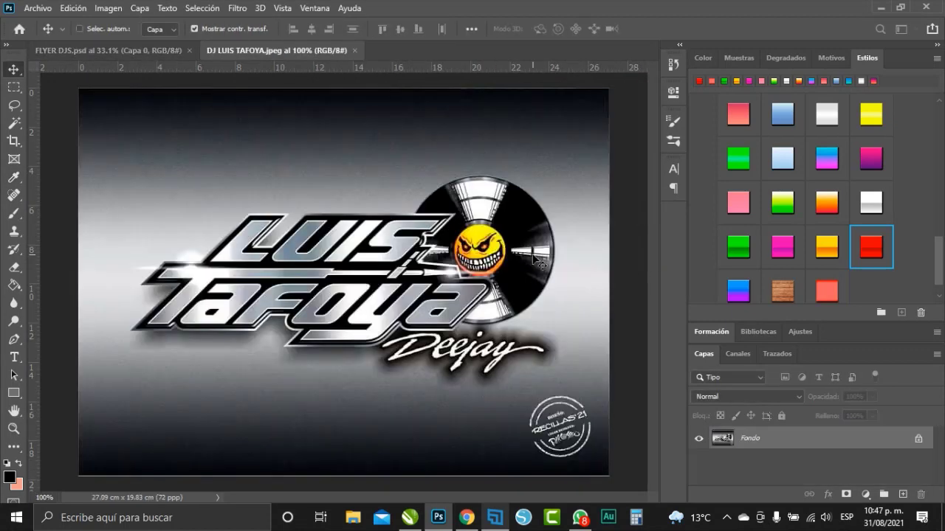
left_click(918, 439)
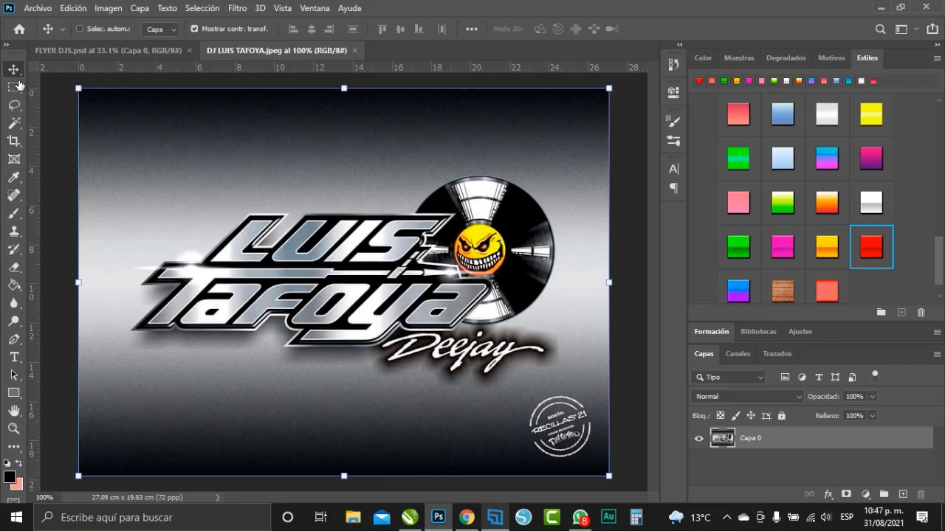
key("space")
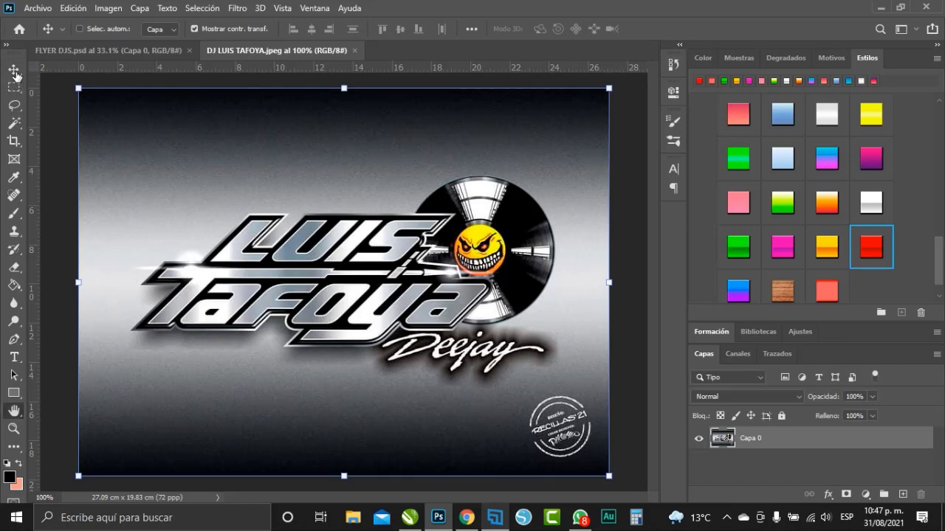
double_click(849, 438)
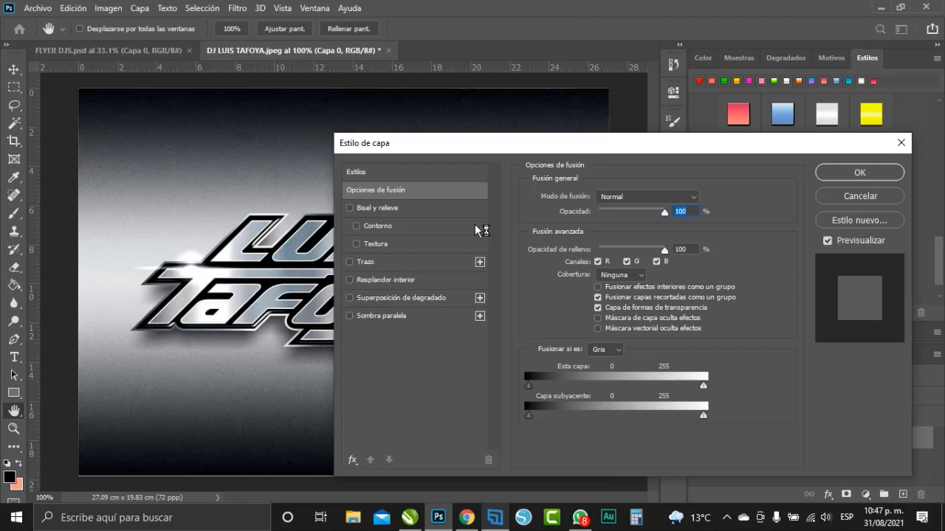
left_click_drag(473, 289, 150, 56)
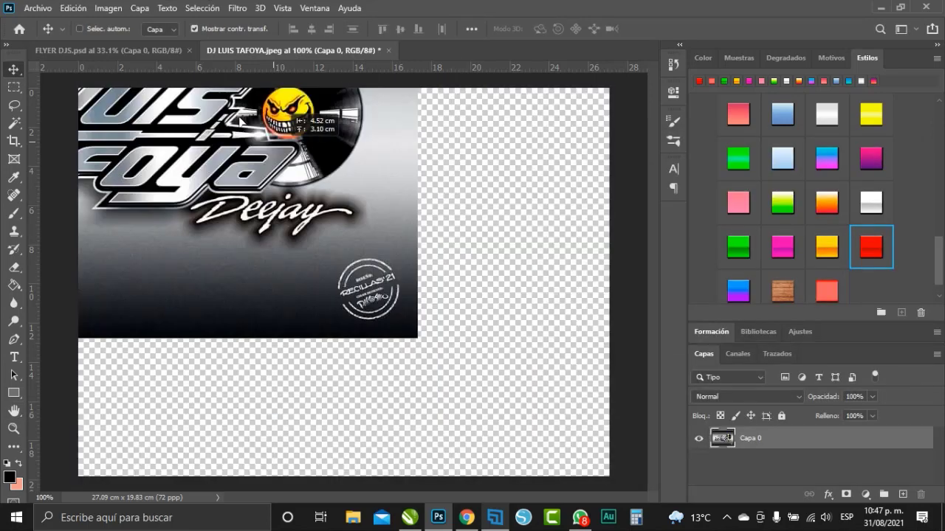
Drop the Deejay logo into the flyer and move its layer above Capa 1
left_click(150, 56)
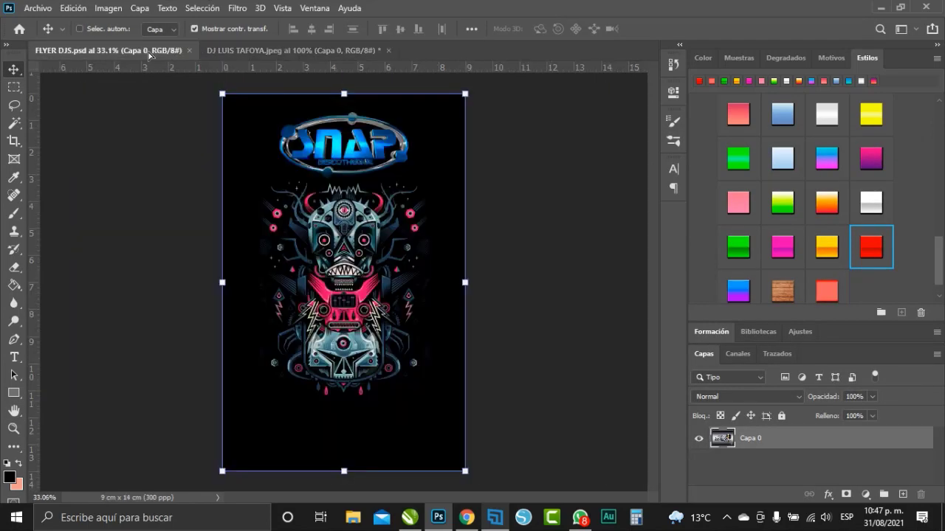
left_click_drag(150, 56, 354, 298)
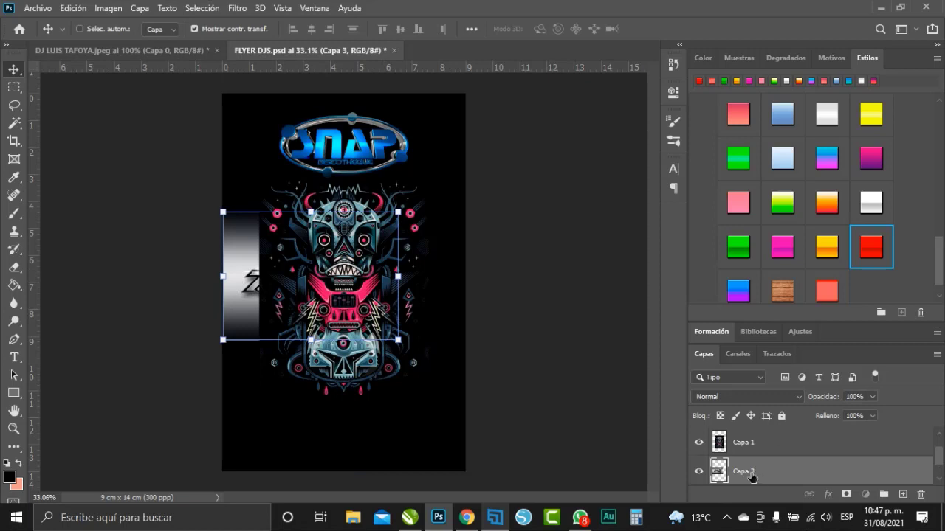
left_click_drag(750, 476, 752, 442)
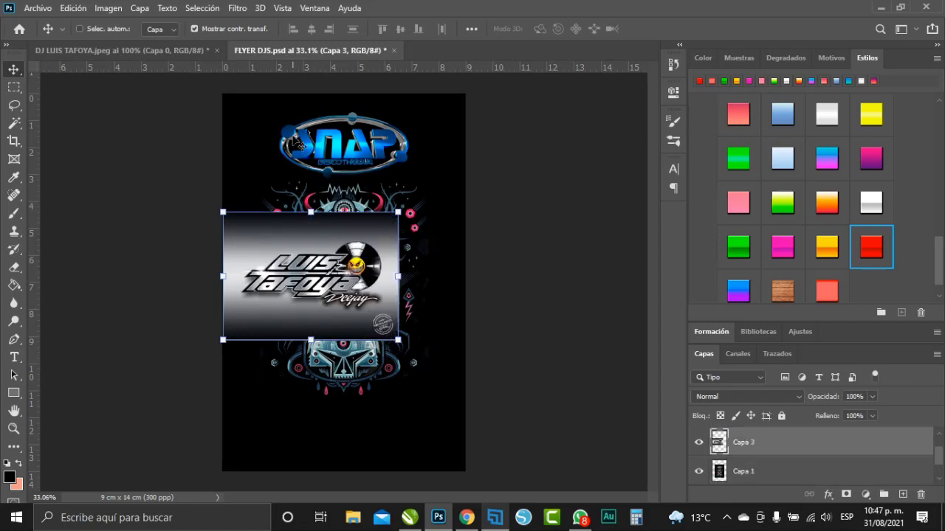
Crop the logo image tightly around its lettering and disc
scroll(265, 276, "up", 1)
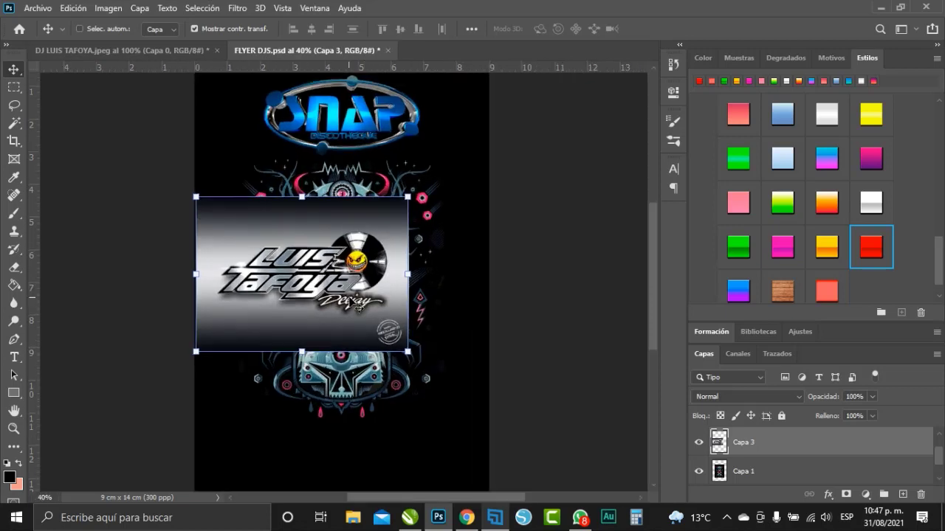
scroll(222, 280, "up", 1)
scroll(186, 287, "up", 1)
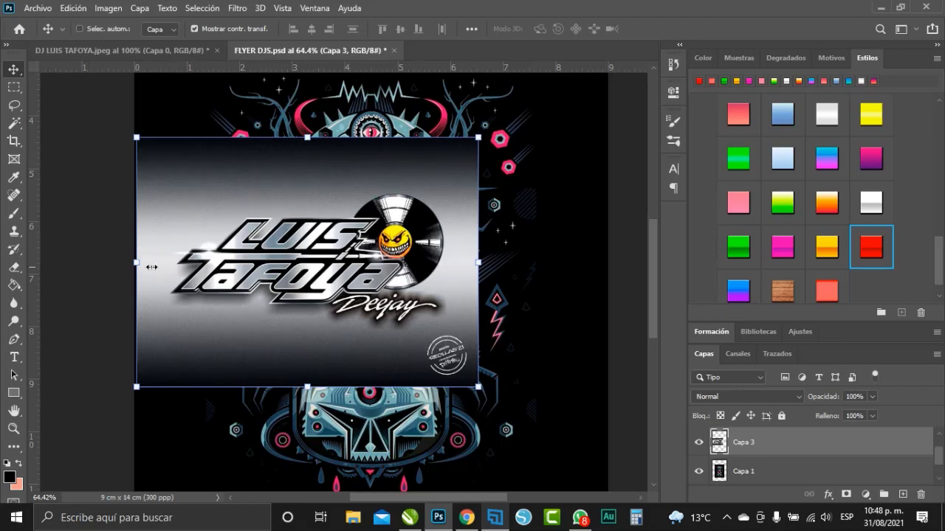
scroll(253, 223, "up", 1)
scroll(253, 223, "up", 3)
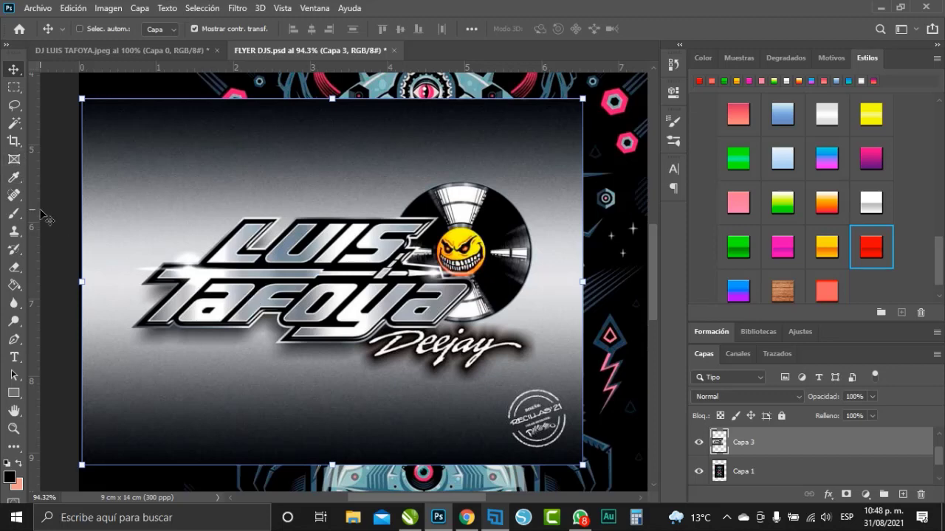
left_click(13, 141)
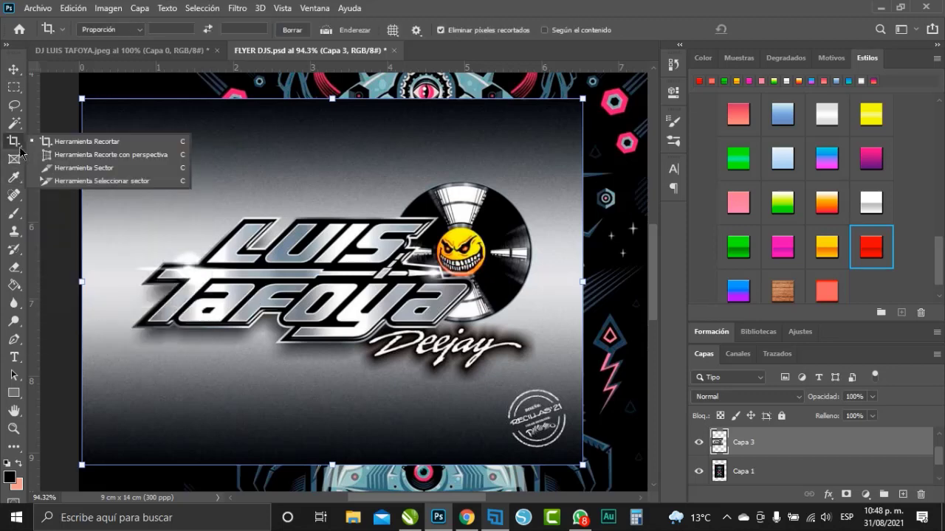
left_click(77, 141)
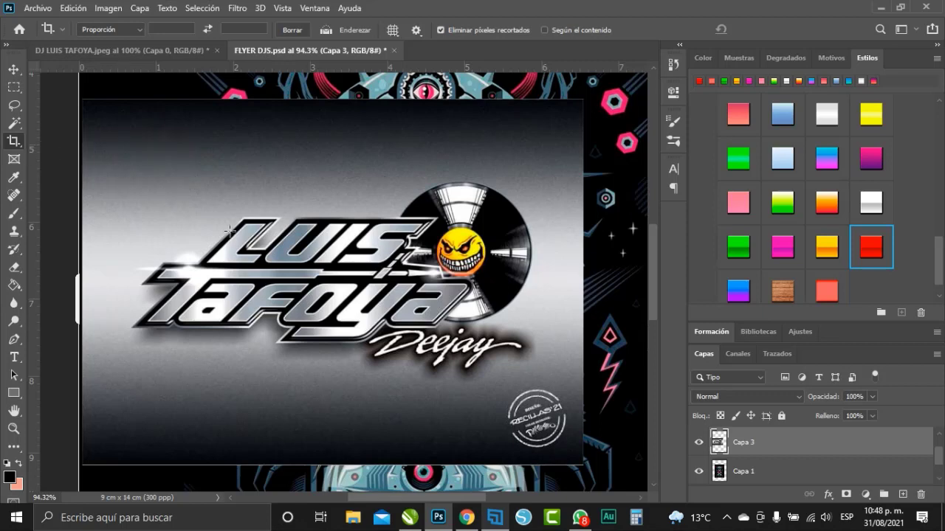
left_click_drag(113, 165, 558, 382)
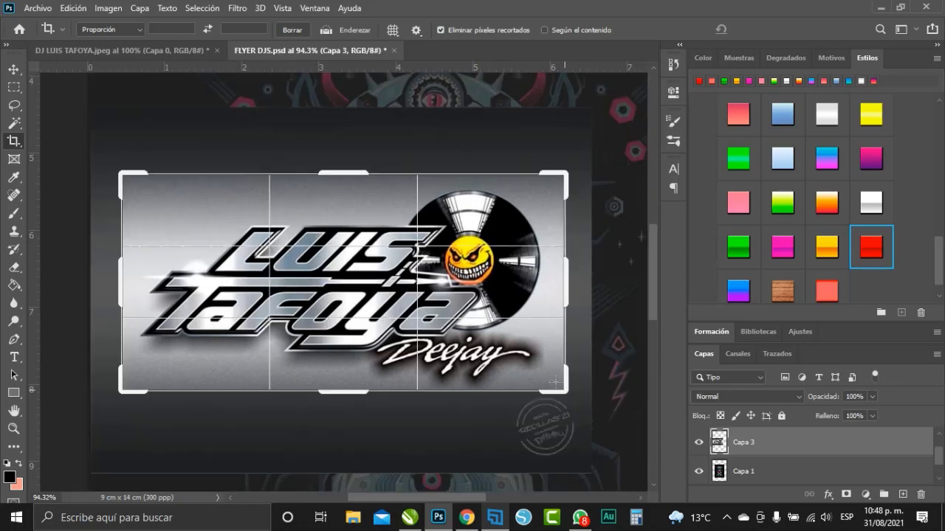
left_click_drag(558, 382, 555, 385)
key("Return")
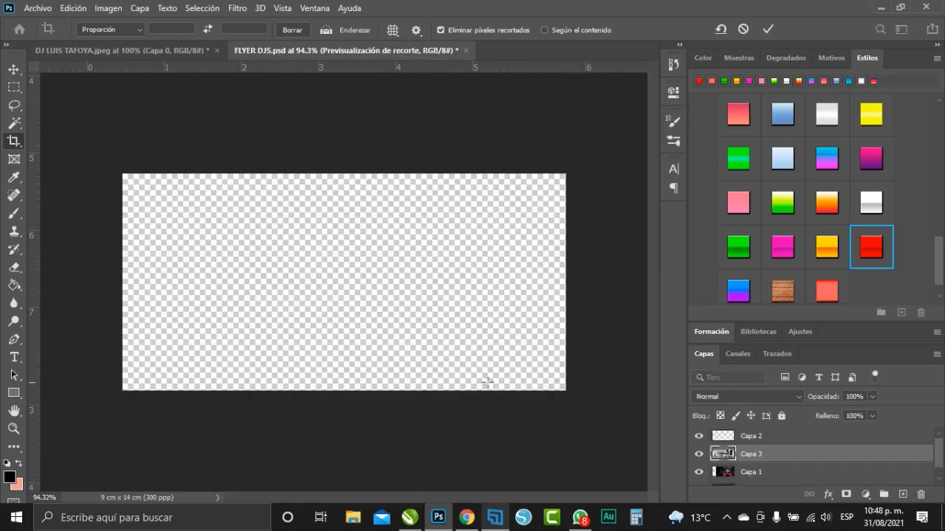
left_click(14, 69)
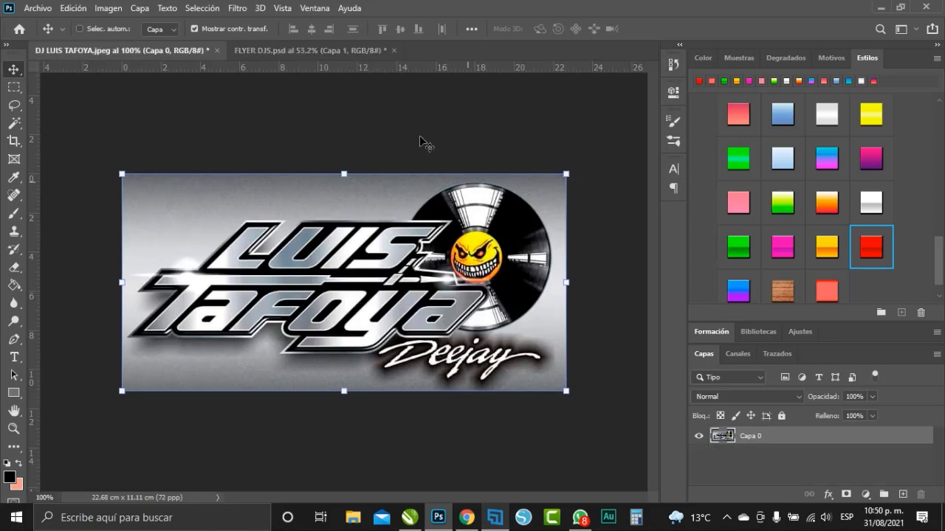
Remove the logo's grey background with Eliminar fondo and drag the cut-out onto the flyer
left_click(673, 93)
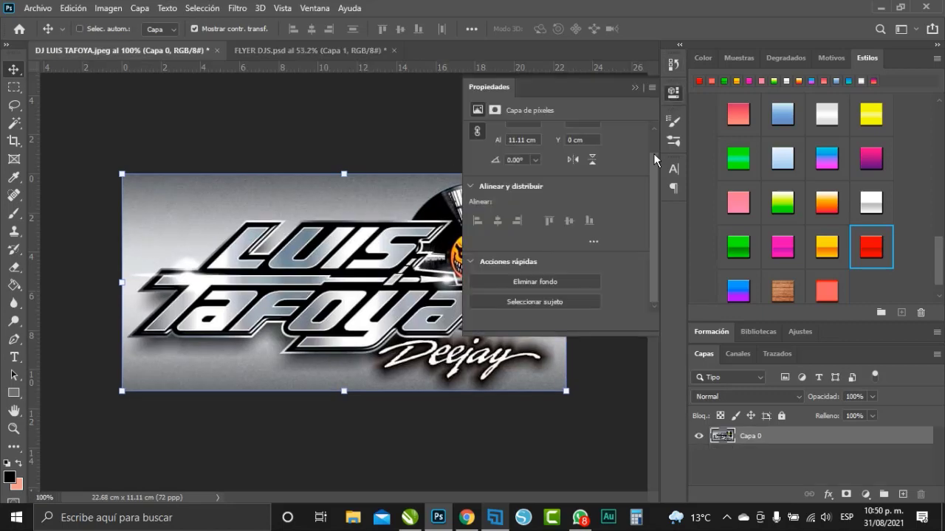
left_click(553, 285)
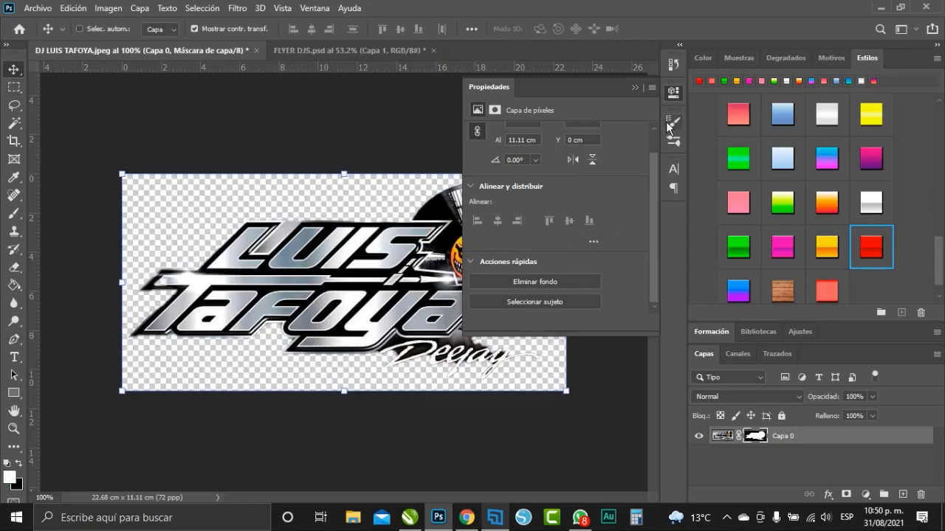
left_click(634, 88)
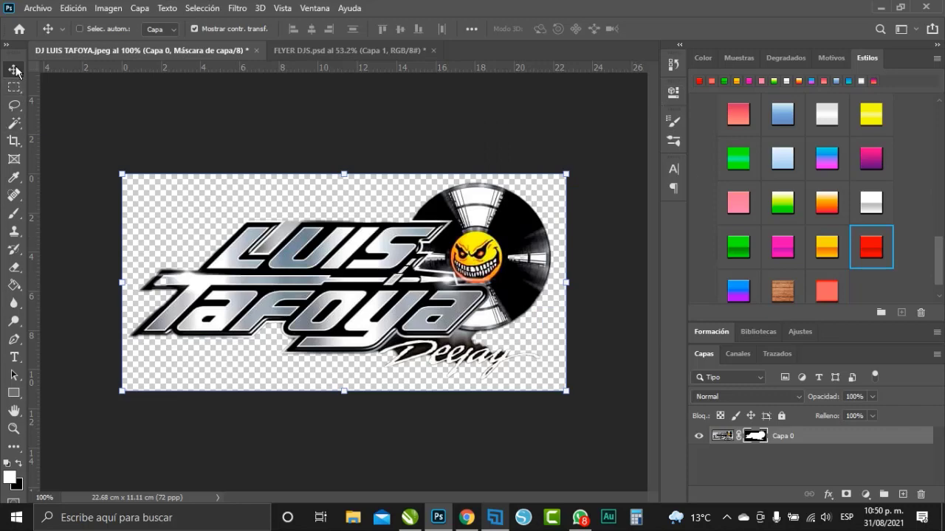
mouse_move(473, 303)
left_mouse_down()
mouse_move(308, 109)
mouse_move(325, 45)
mouse_move(347, 229)
left_mouse_up()
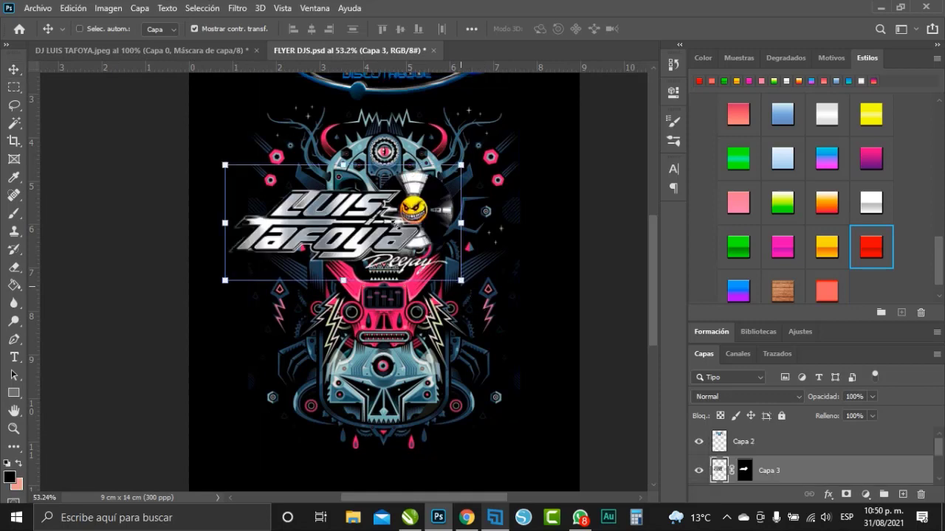
Scale the Deejay logo proportionally to about 60% on the flyer's left, then close the logo JPEG
key("ctrl+t")
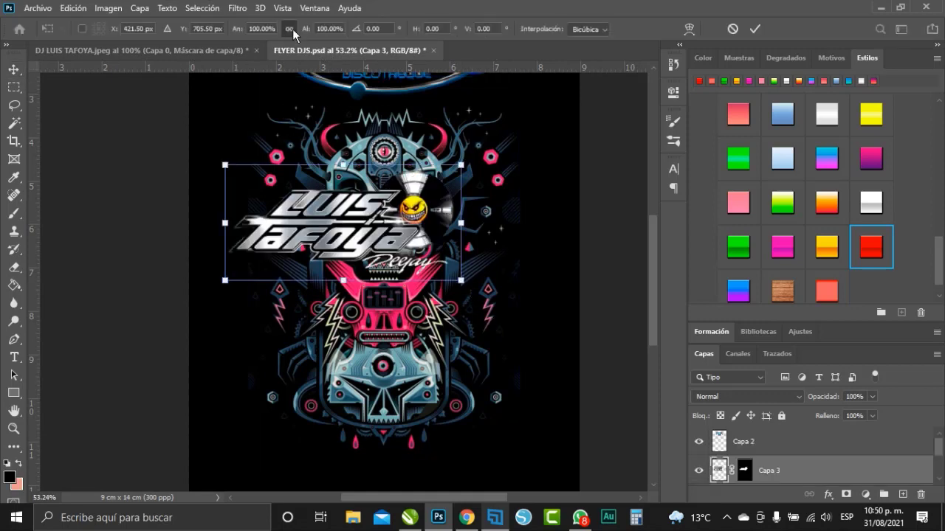
left_click(289, 28)
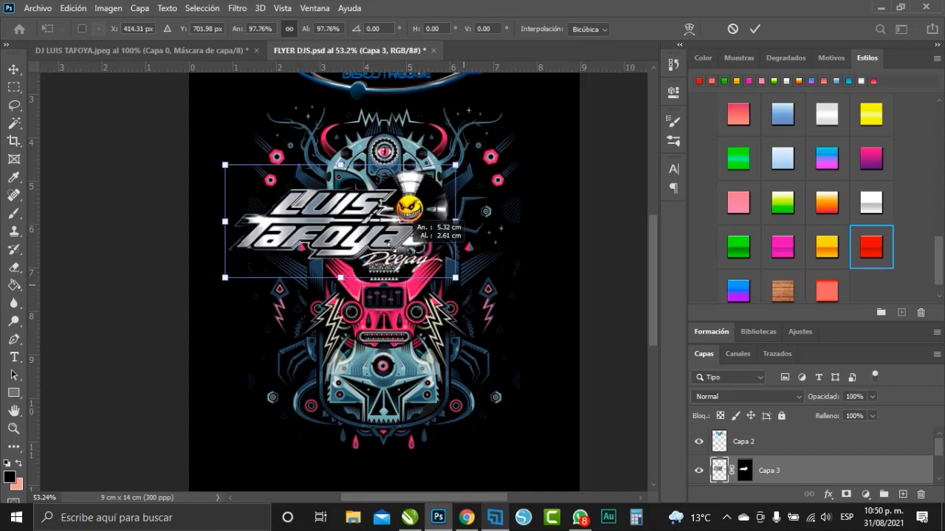
mouse_move(460, 280)
left_mouse_down()
mouse_move(357, 230)
mouse_move(367, 235)
mouse_move(318, 273)
left_mouse_up()
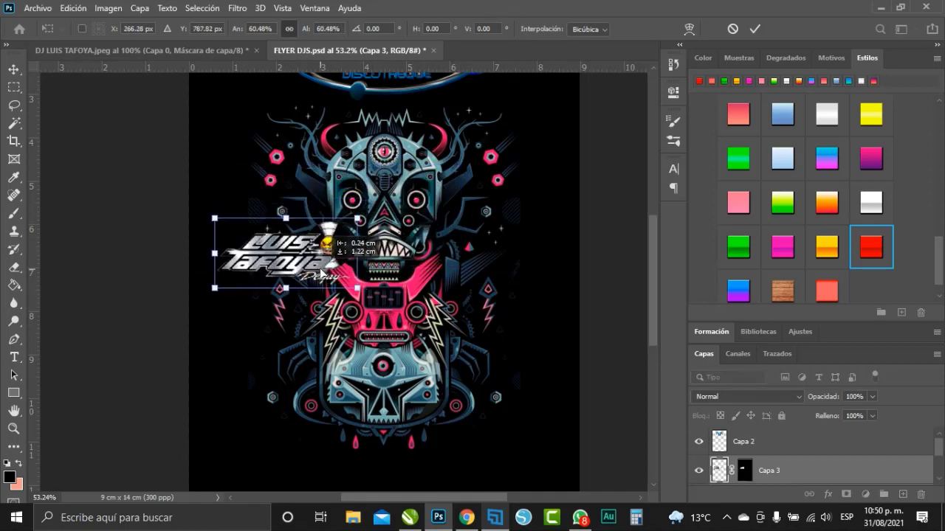
key("Return")
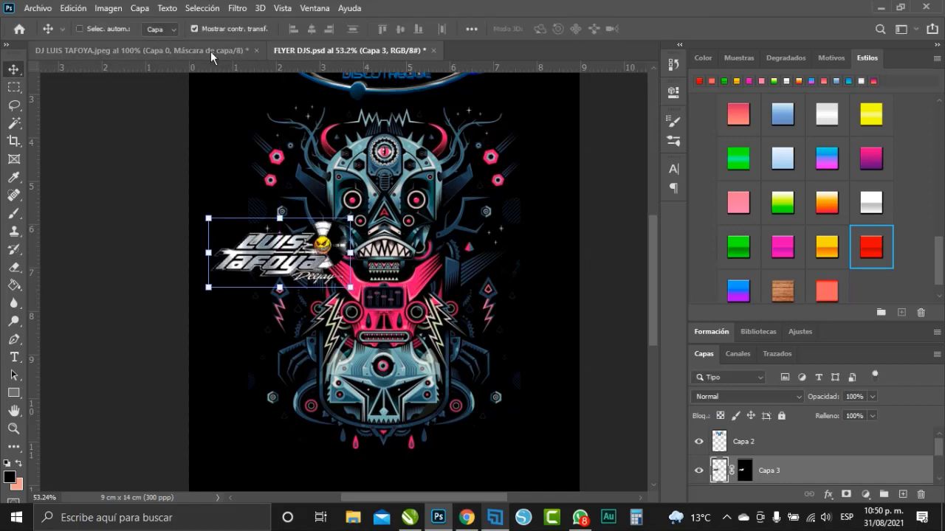
left_click(257, 50)
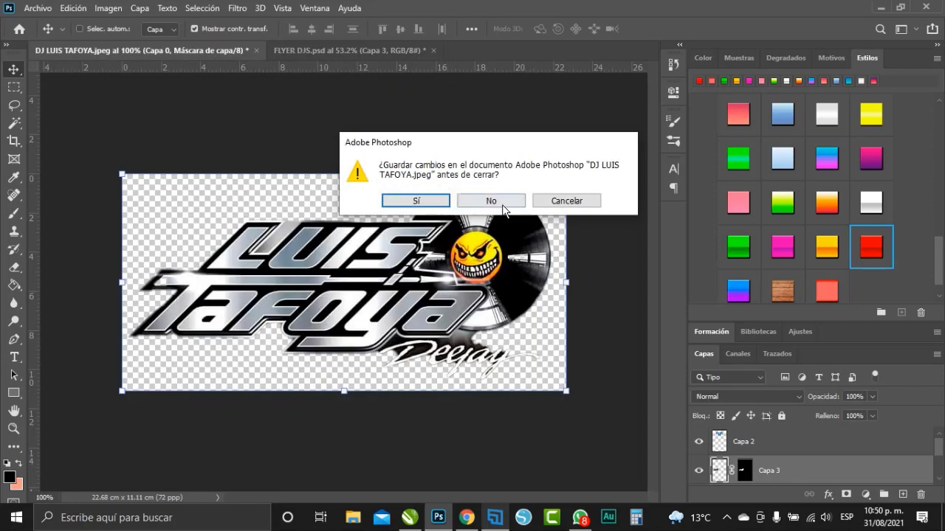
Close DJ LUIS TAFOYA without saving and open DJ PIRAÑA.jpeg with its colour profile unchanged
left_click(502, 206)
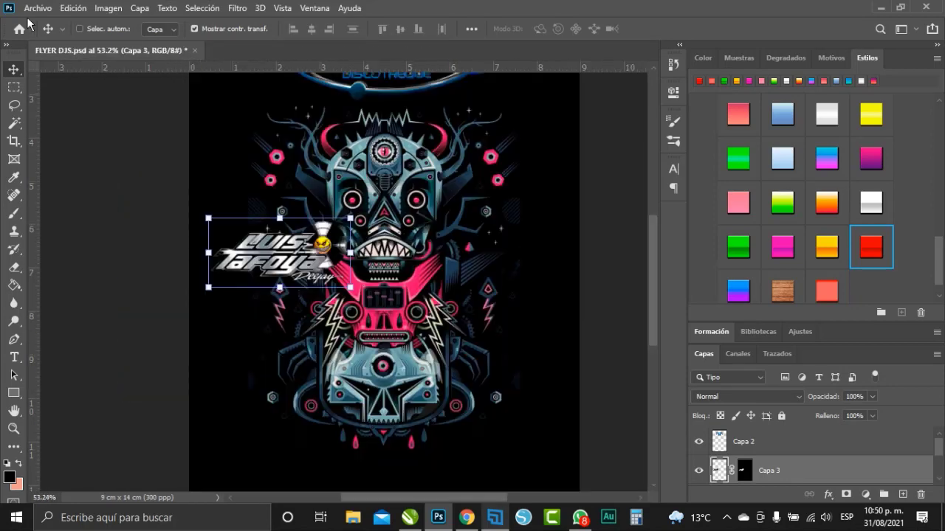
left_click(38, 8)
left_click(48, 40)
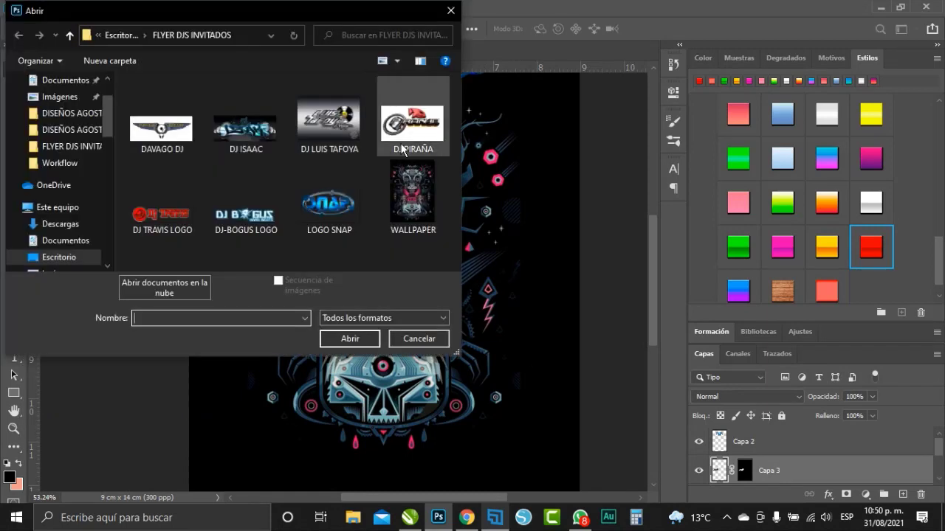
double_click(402, 148)
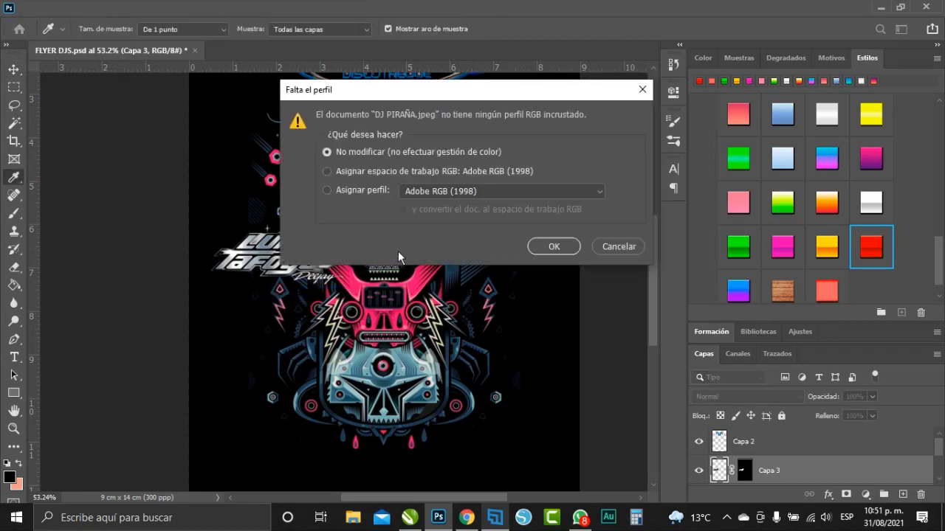
left_click(549, 246)
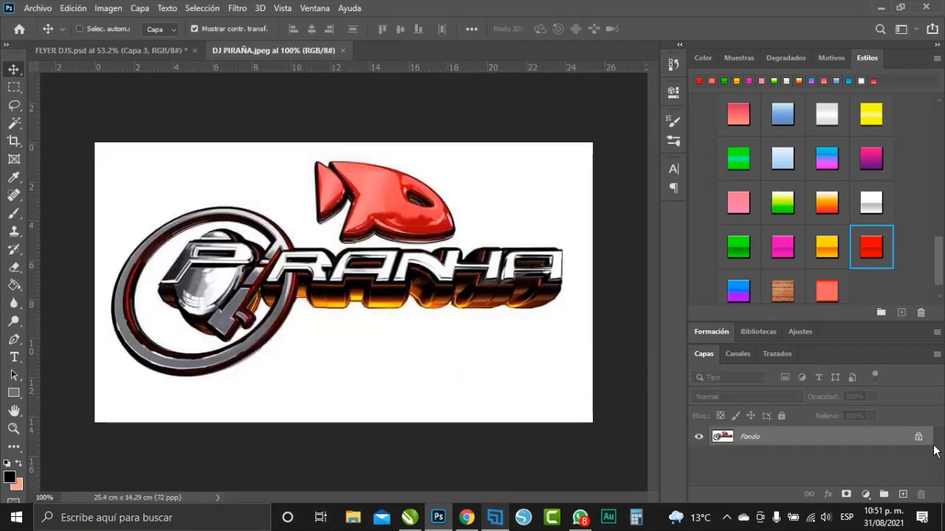
Unlock the PIRAÑA layer, Magic Eraser its white background, and drag it into the flyer as Capa 4
double_click(918, 437)
left_click(607, 145)
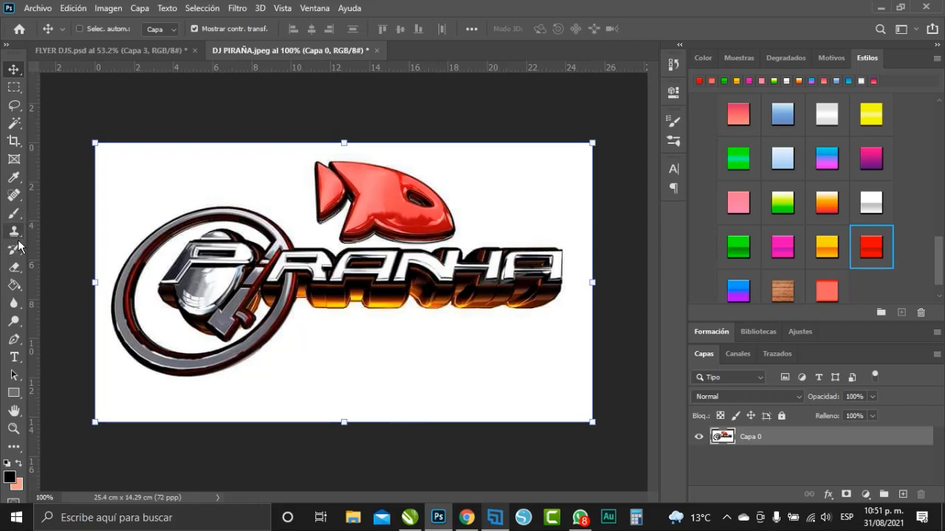
left_click(19, 273)
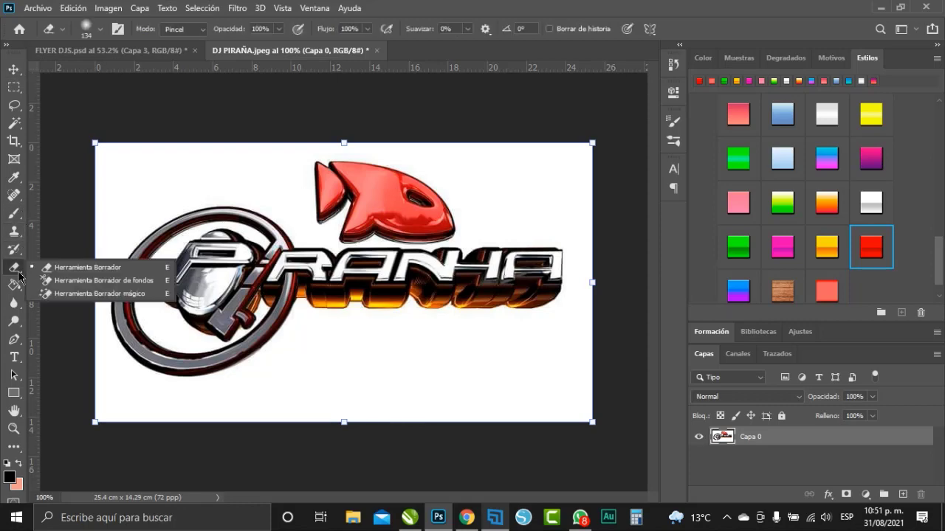
left_click(61, 293)
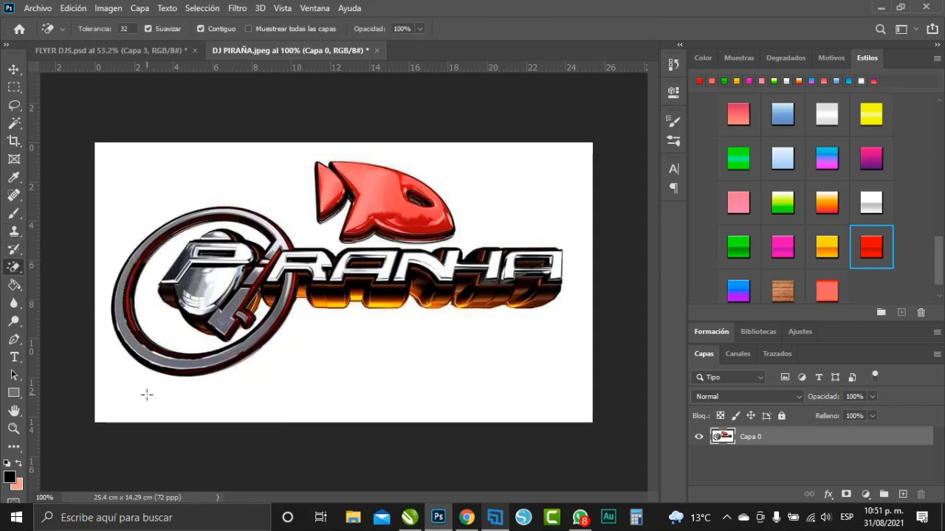
left_click(147, 395)
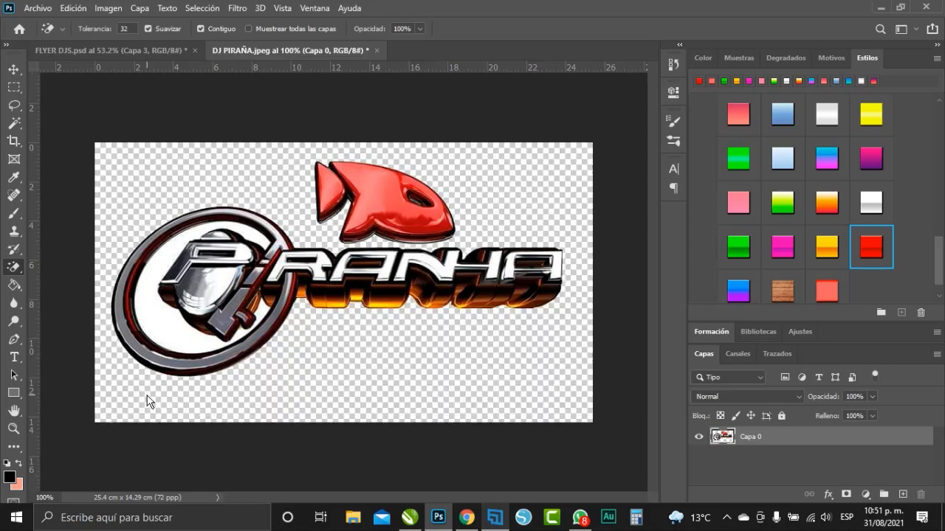
left_click(169, 341)
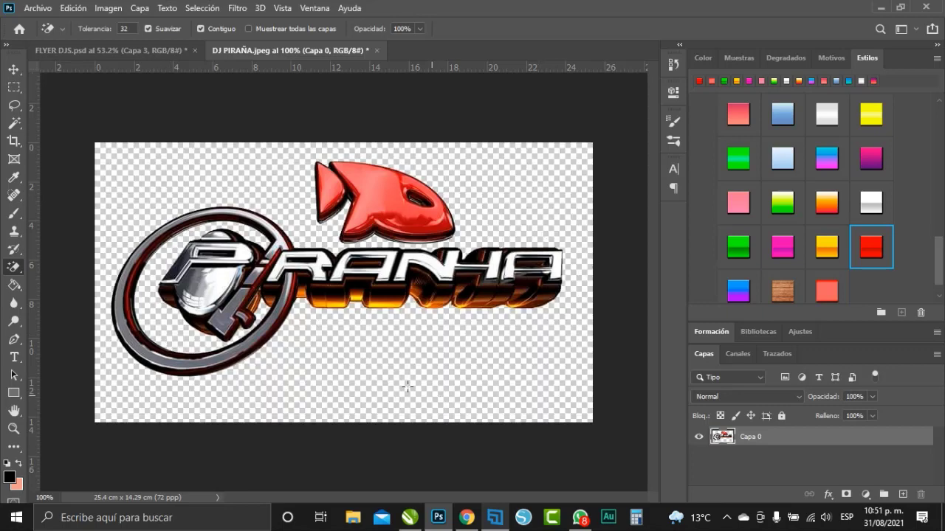
key("v")
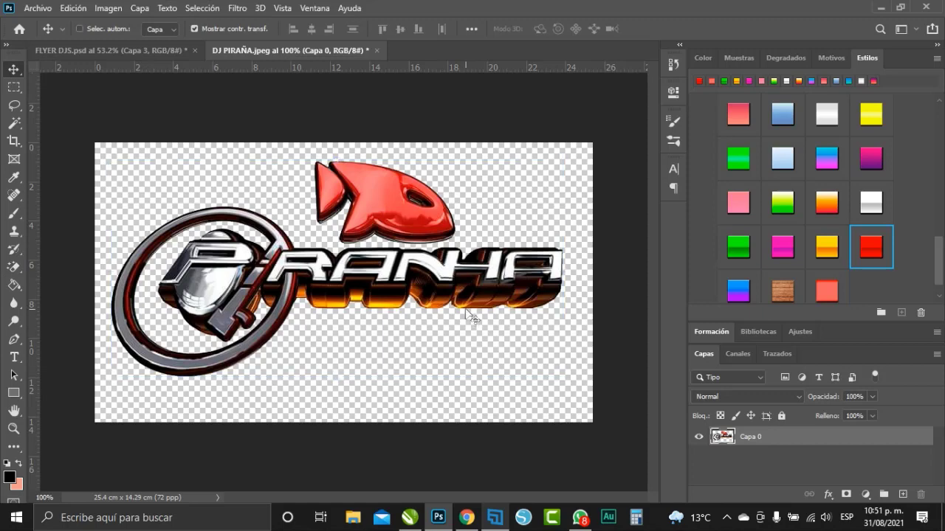
mouse_move(469, 315)
left_mouse_down()
mouse_move(158, 83)
mouse_move(443, 269)
left_mouse_up()
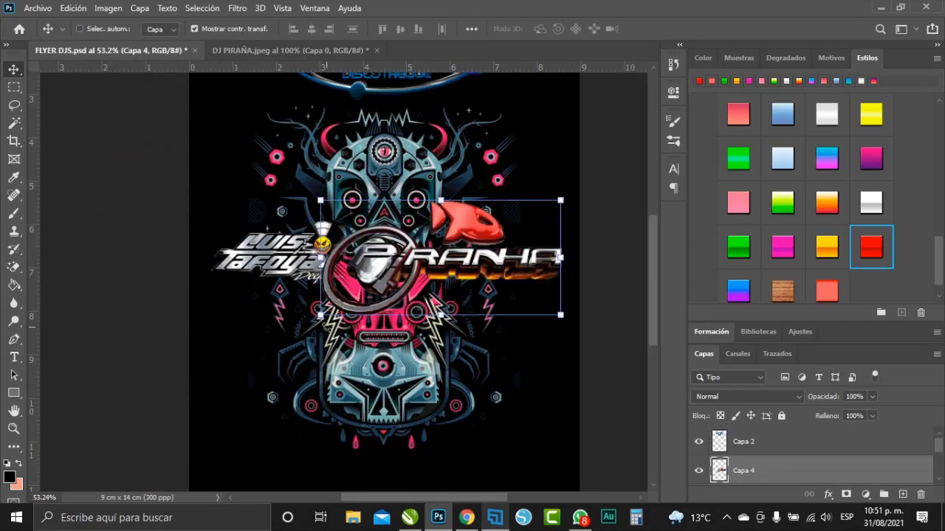
Scale the PIRAÑA logo to 64.43%, set it right of the Deejay logo, and select Capa 3
key("ctrl+t")
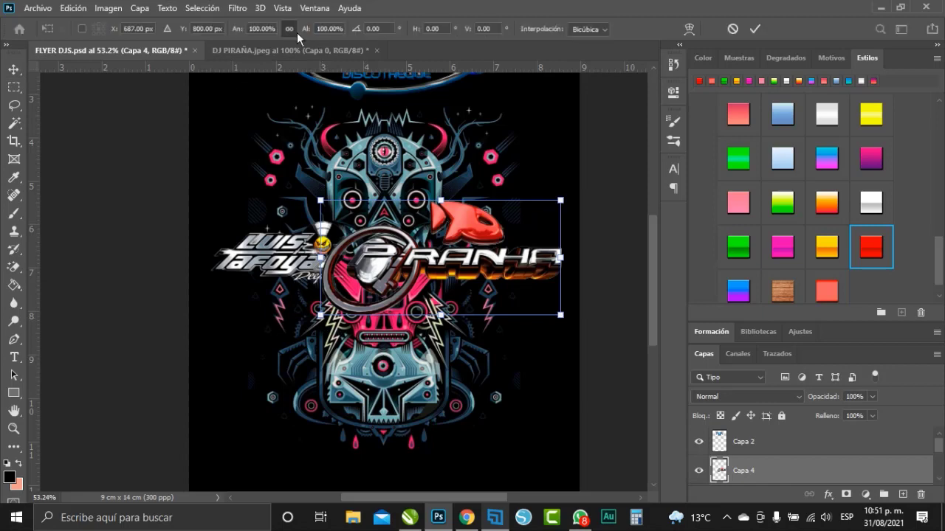
left_click_drag(322, 317, 406, 277)
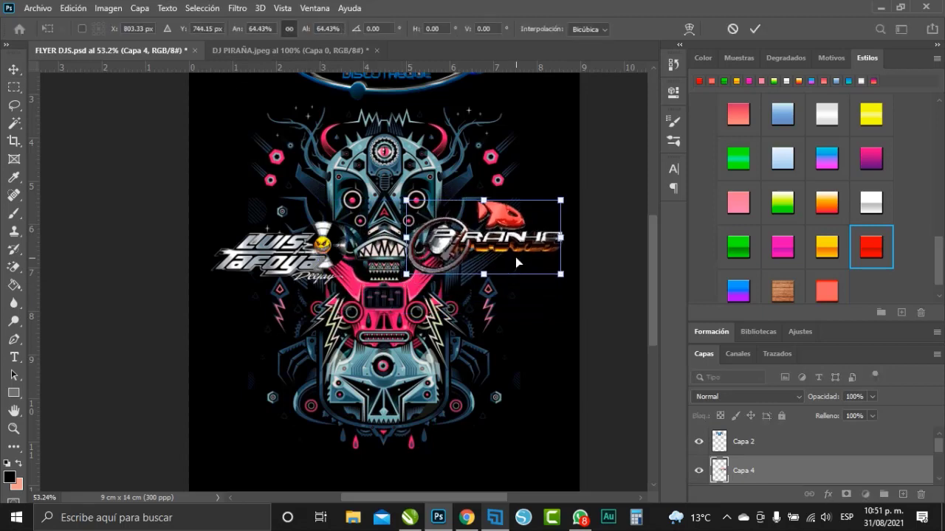
left_click_drag(510, 258, 516, 278)
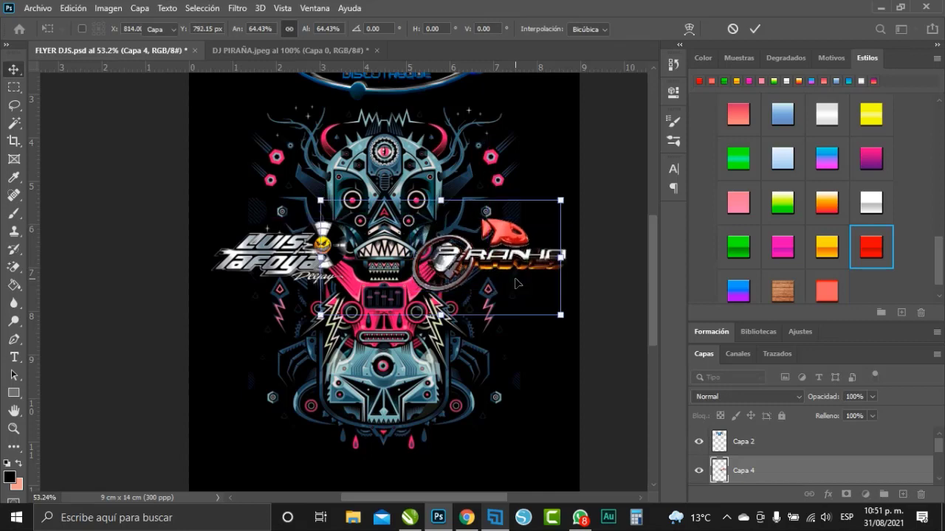
key("Return")
left_click(797, 451)
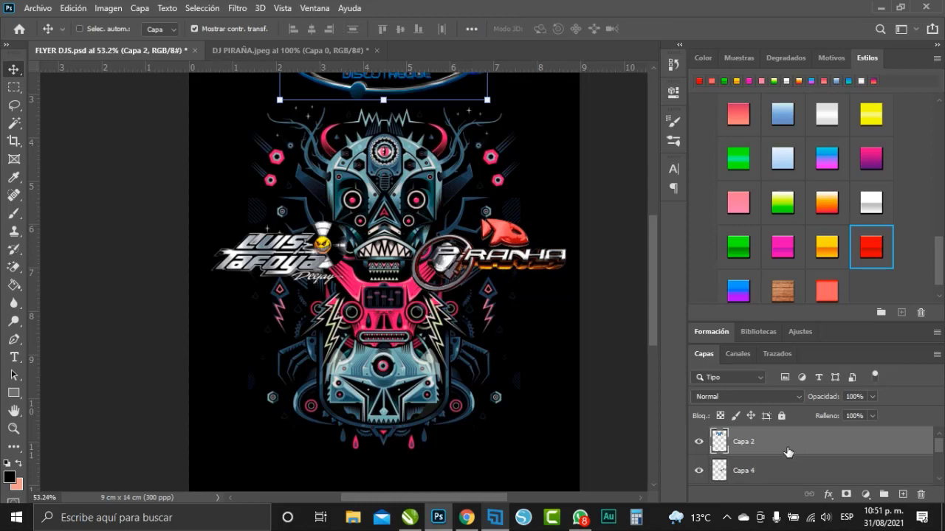
scroll(784, 459, "down", 1)
left_click(784, 478)
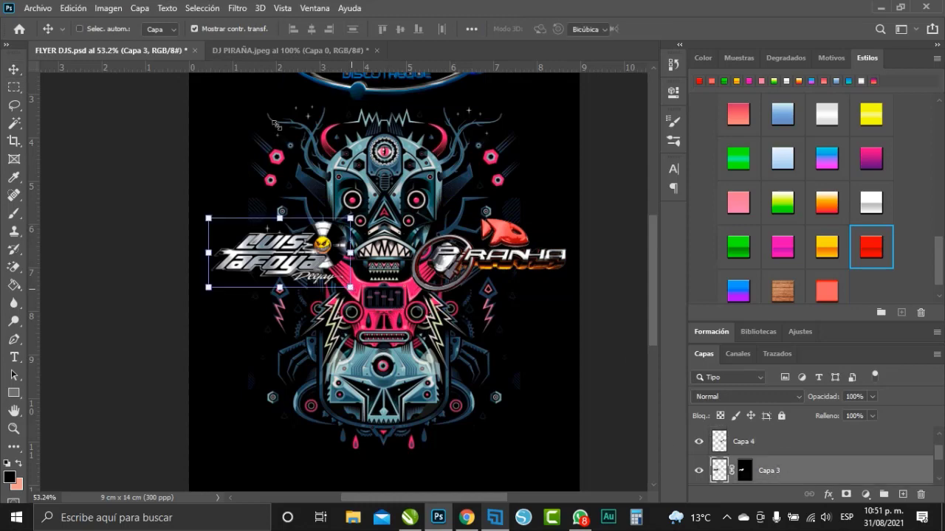
Enlarge the Luis Tafoya logo to 114.41%, nudge it down, and close DJ PIRAÑA unsaved
left_click(351, 287)
left_click_drag(351, 218, 372, 208)
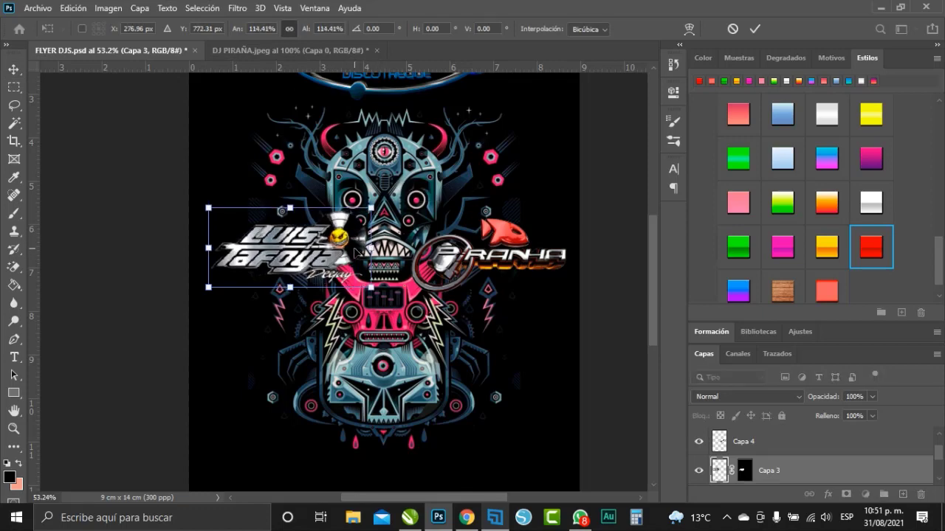
key("Return")
left_click_drag(340, 258, 340, 267)
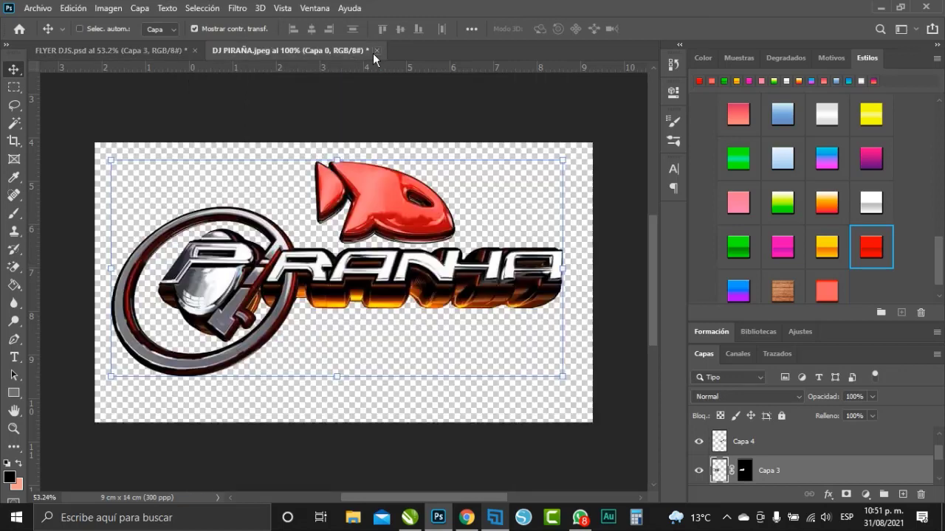
left_click(374, 51)
left_click(517, 206)
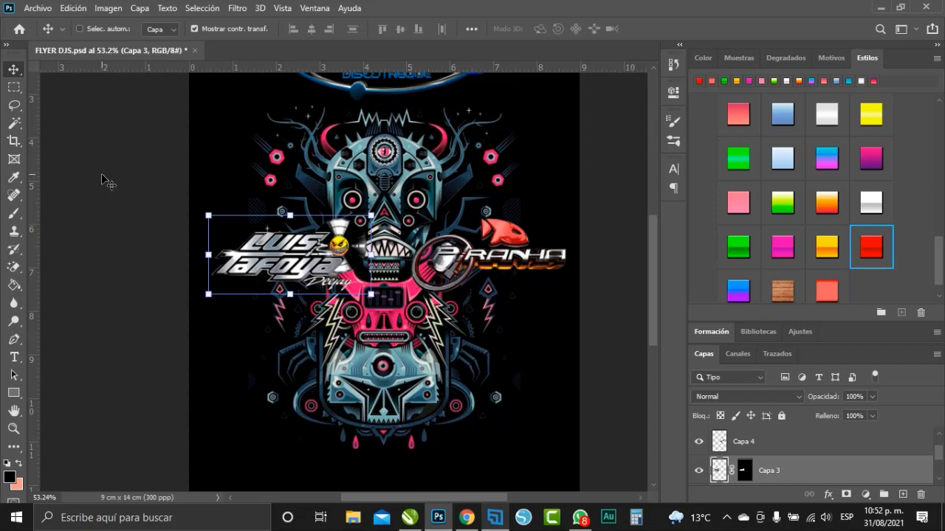
Open DAVAGO DJ.jpeg, leaving its colour profile unchanged
left_click(48, 15)
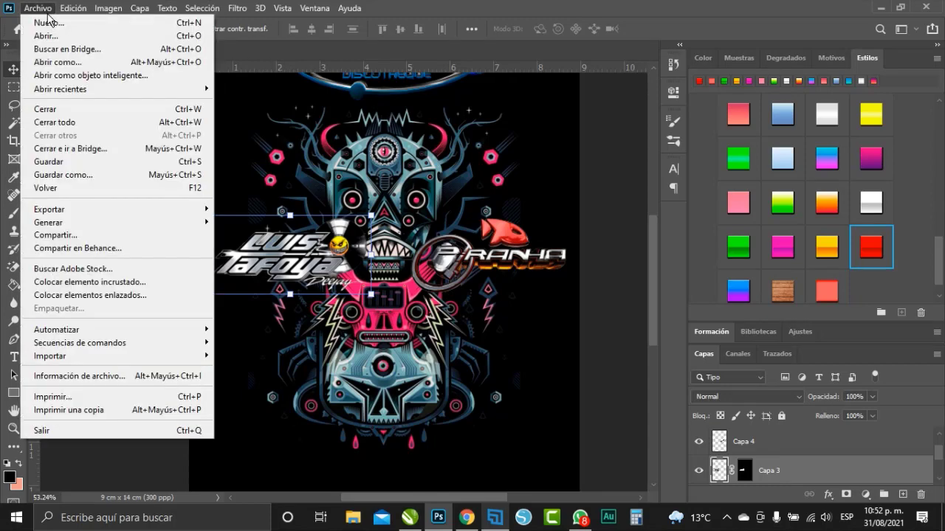
left_click(45, 35)
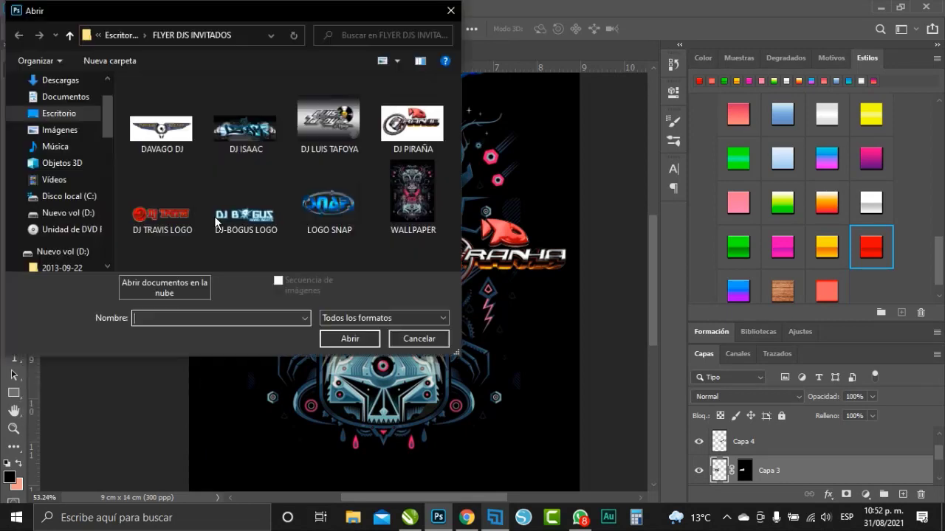
double_click(167, 138)
left_click(559, 248)
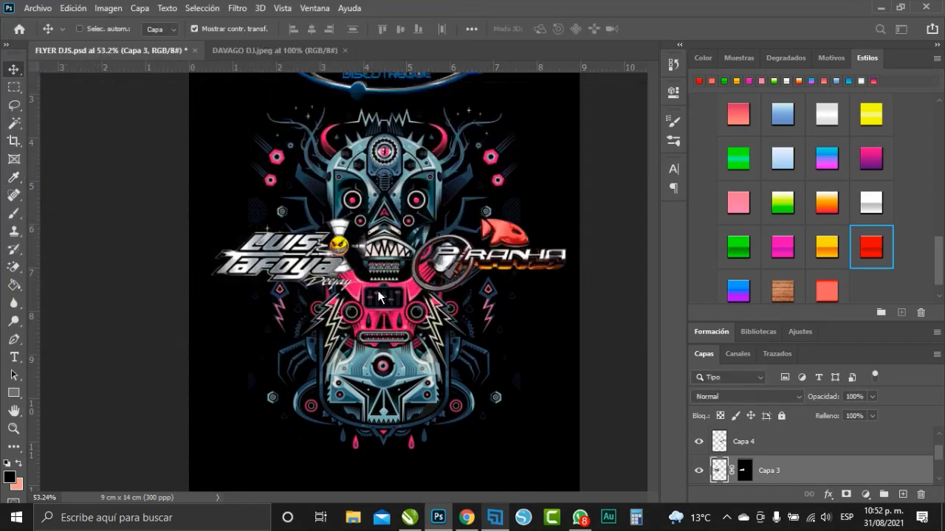
Unlock the DAVAGO background as Capa 0 and erase its white with the Magic Eraser
left_click(383, 298)
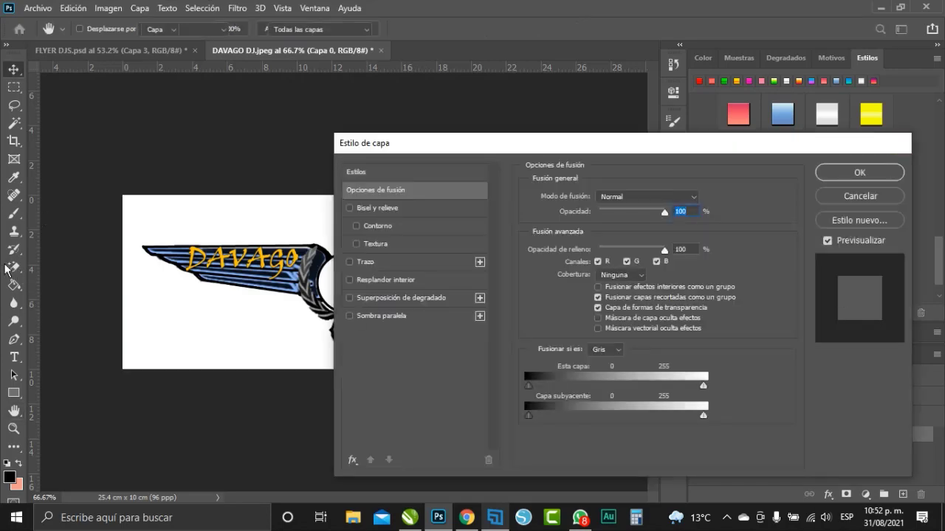
key("Escape")
left_click(14, 267)
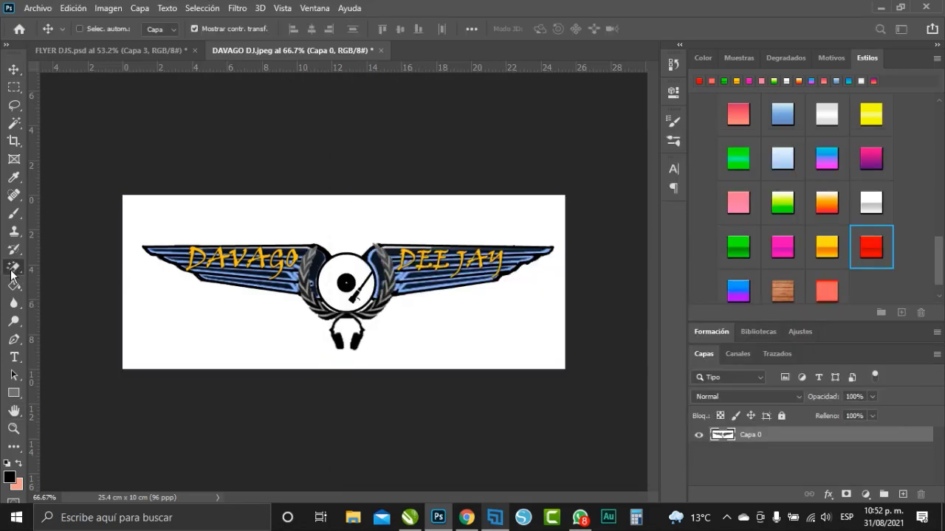
left_click(129, 236)
Place the DAVAGO logo at half size as Capa 5 below the Deejay logo; close its source unsaved
key("v")
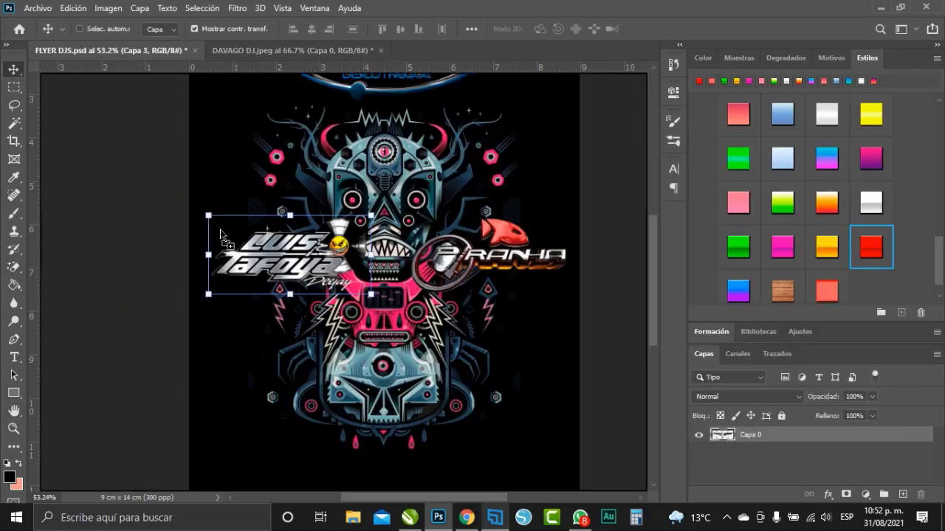
left_click_drag(340, 288, 391, 394)
key("ctrl+t")
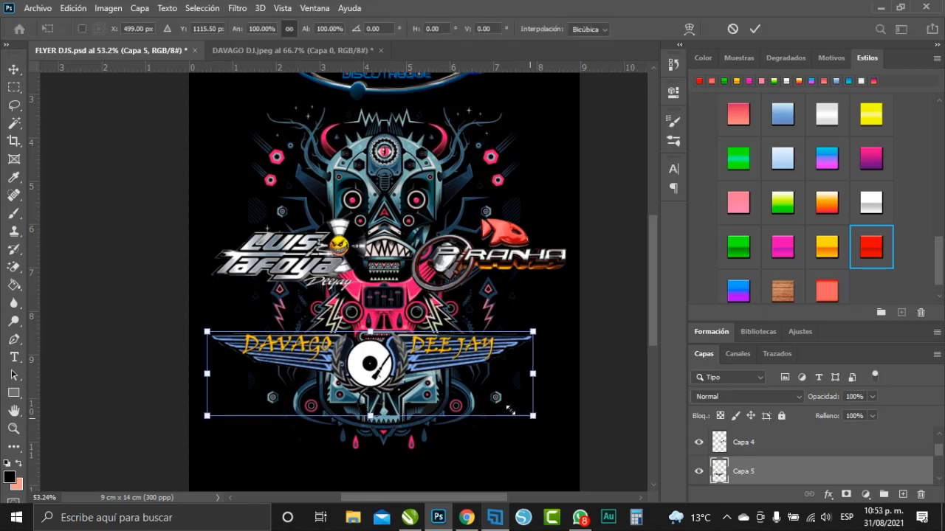
left_click_drag(506, 411, 342, 360)
key("Return")
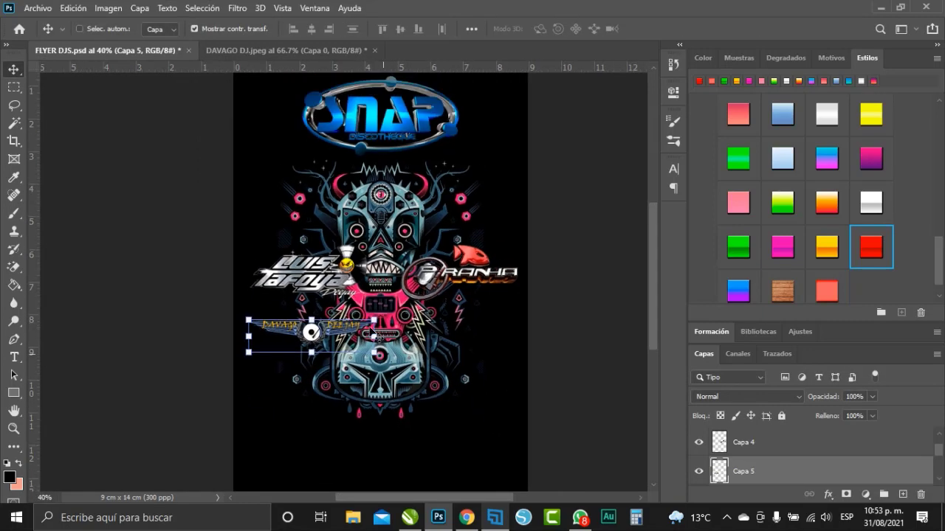
left_click_drag(373, 337, 319, 345)
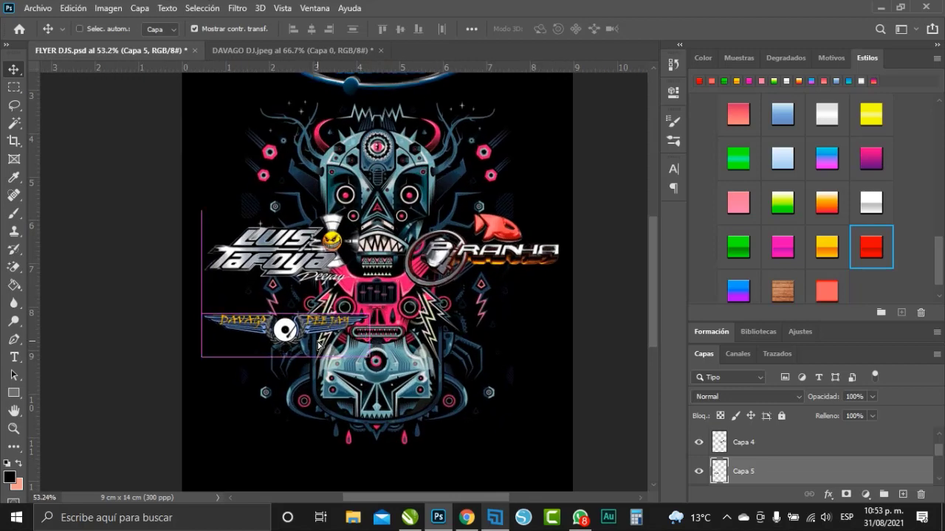
left_click(381, 50)
left_click(489, 200)
Open DJ ISAAC.jpeg, keeping 'No modificar' for its colour profile
left_click(38, 7)
left_click(45, 33)
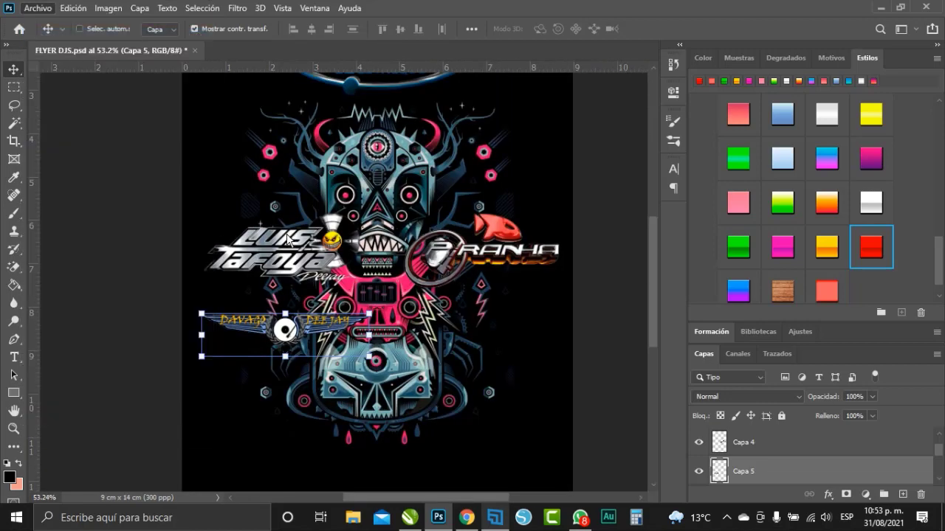
double_click(247, 118)
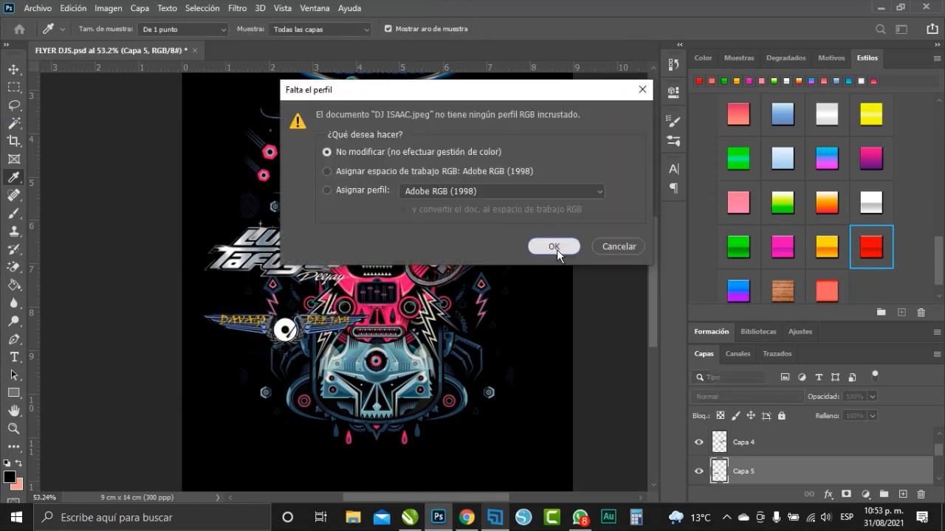
left_click(552, 248)
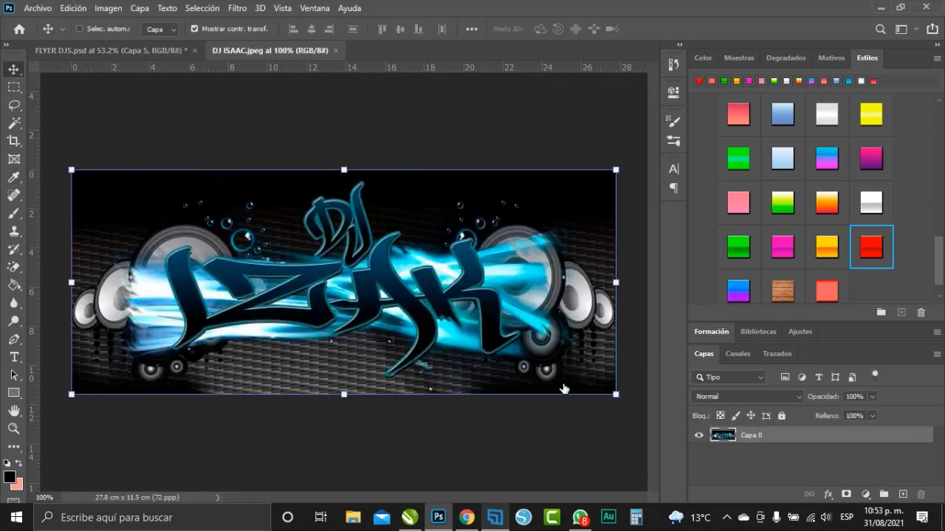
Unlock the DJ ISAAC layer and remove its background with Eliminar fondo
double_click(812, 436)
left_click(829, 172)
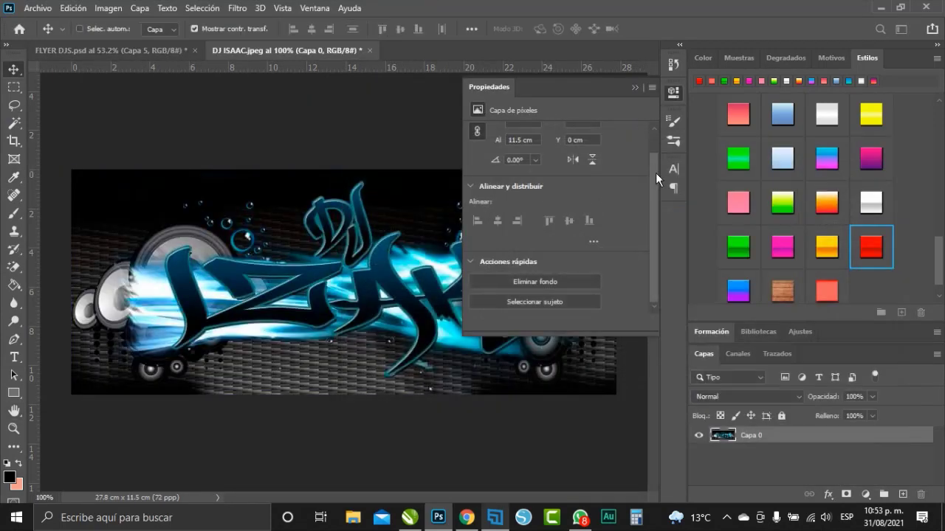
left_click(560, 282)
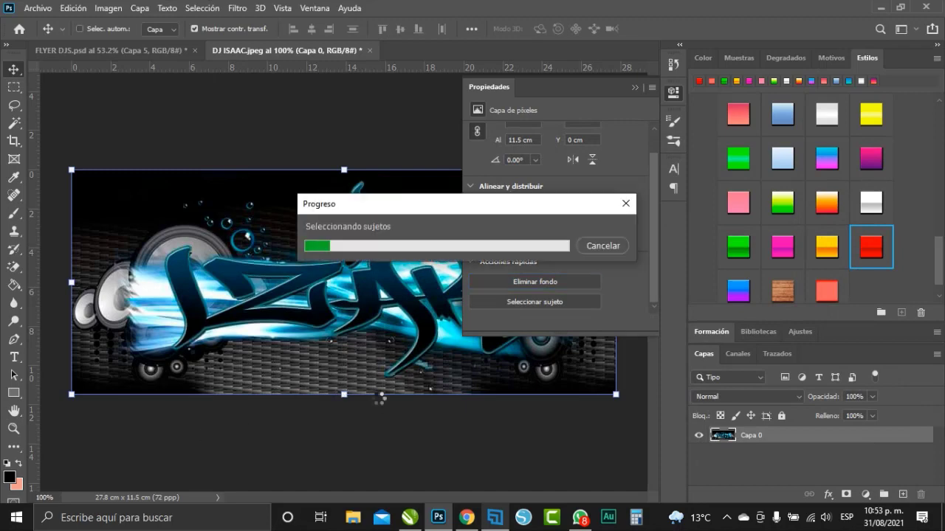
left_click(634, 87)
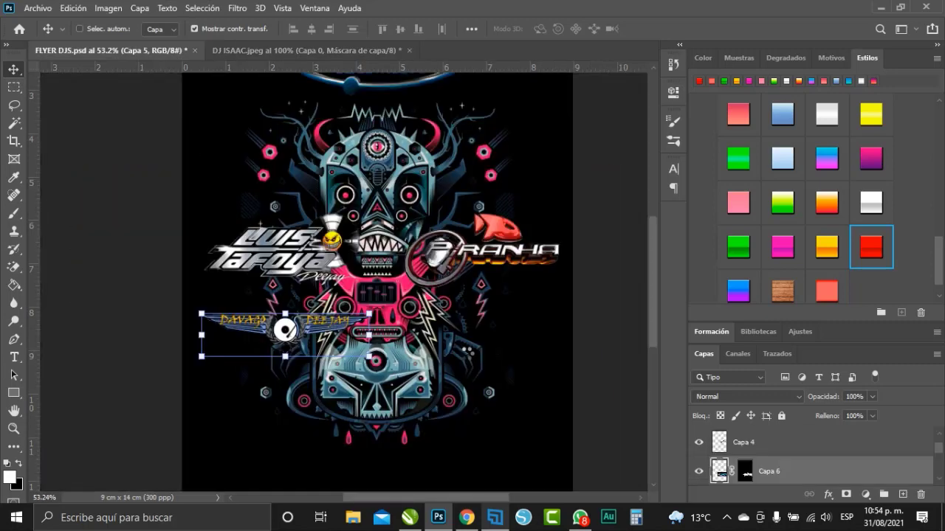
Place the graffiti logo shrunk as Capa 6 beside DAVAGO, adjust the winged logo, close DJ ISAAC
left_click_drag(383, 306, 487, 365)
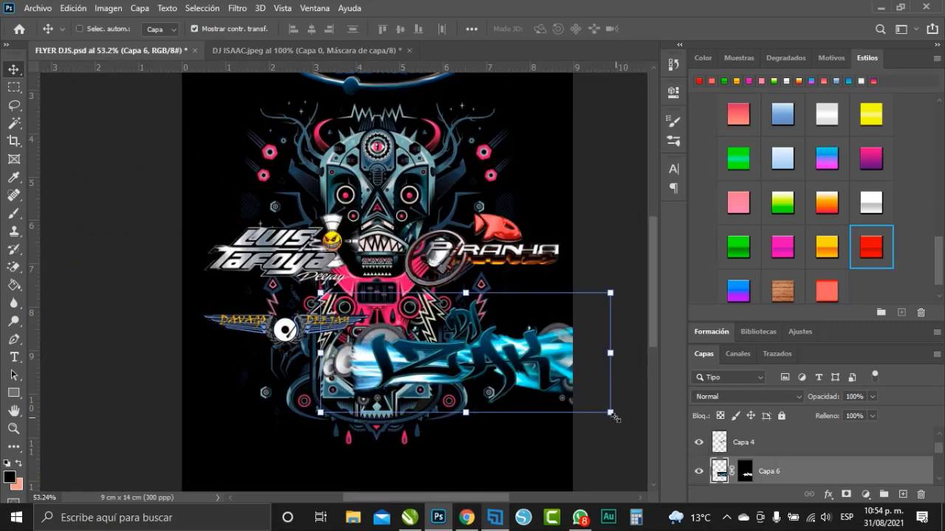
mouse_move(609, 412)
left_mouse_down()
mouse_move(492, 364)
mouse_move(522, 371)
left_mouse_up()
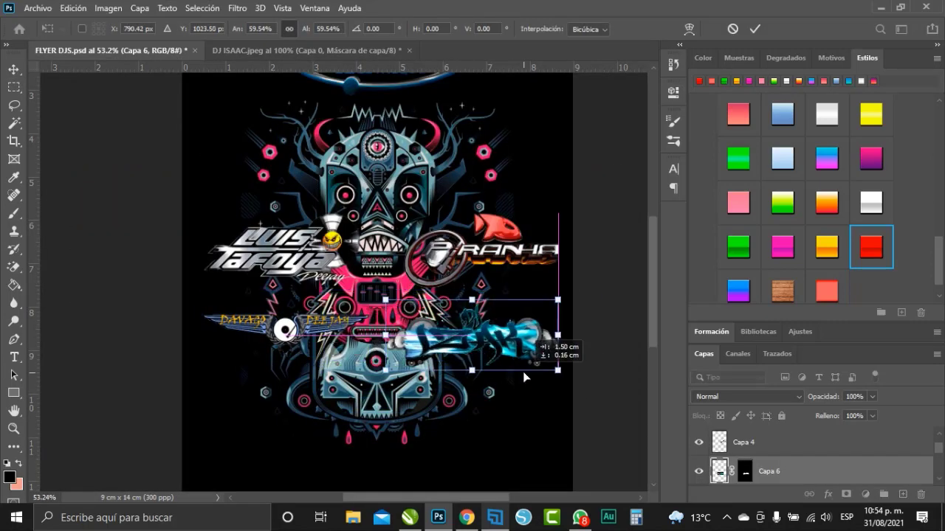
key("Return")
key("alt+bracketleft")
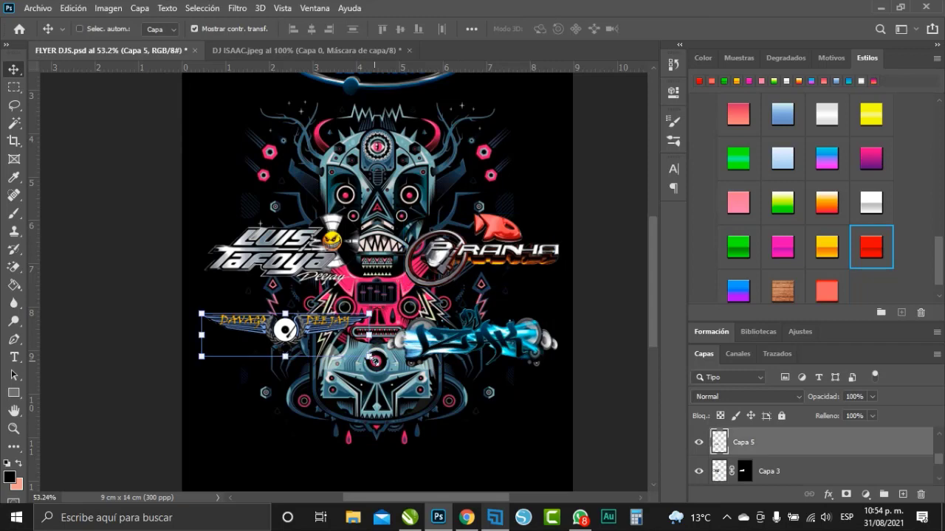
left_click_drag(370, 357, 381, 371)
key("Return")
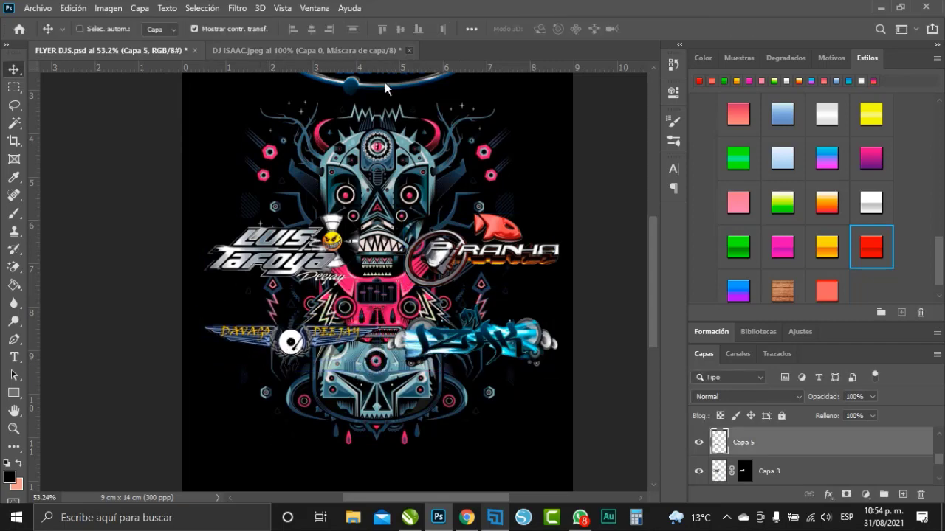
left_click(408, 50)
Discard the DJ ISAAC changes and open DJ TRAVIS LOGO.png with its profile unchanged
key("n")
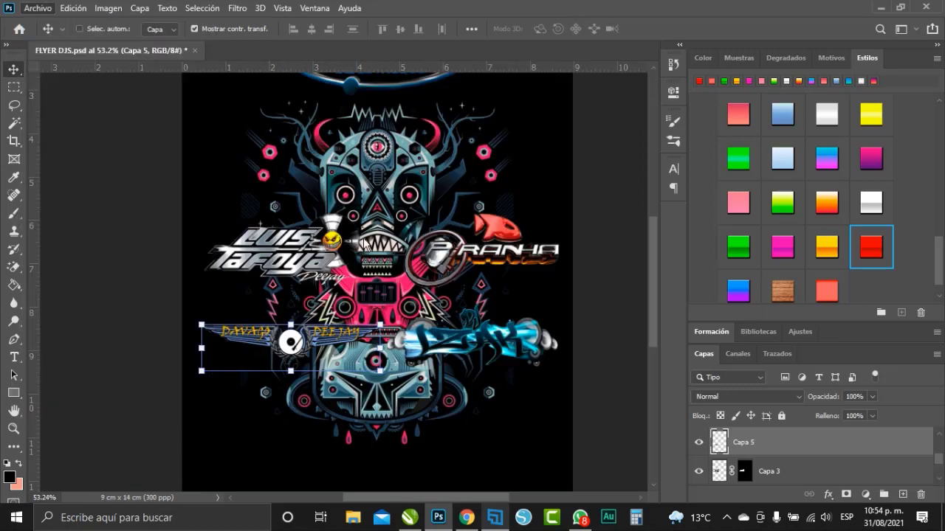
key("ctrl+o")
double_click(158, 208)
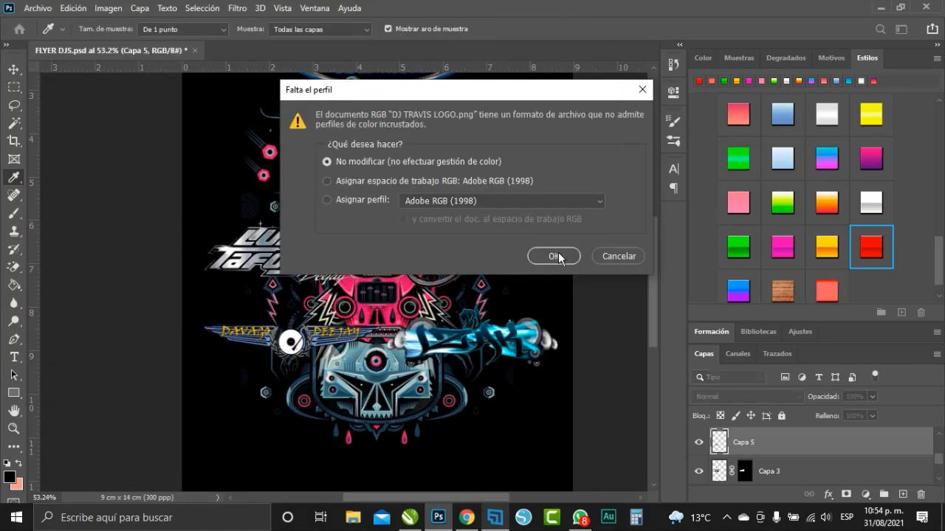
left_click(558, 258)
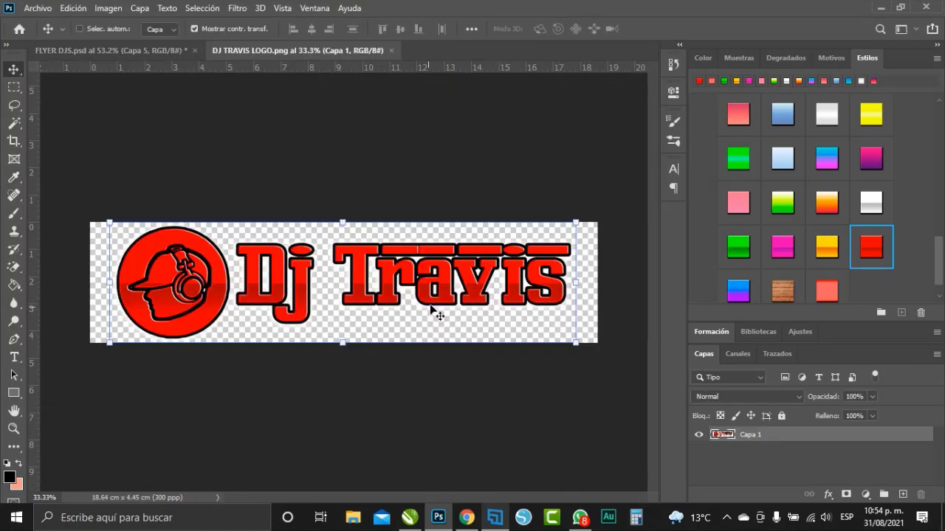
Bring the red Dj Travis logo into the flyer as Capa 7, enlarged about 128% below DAVAGO
mouse_move(437, 313)
left_mouse_down()
mouse_move(511, 406)
mouse_move(323, 374)
left_mouse_up()
key("ctrl+t")
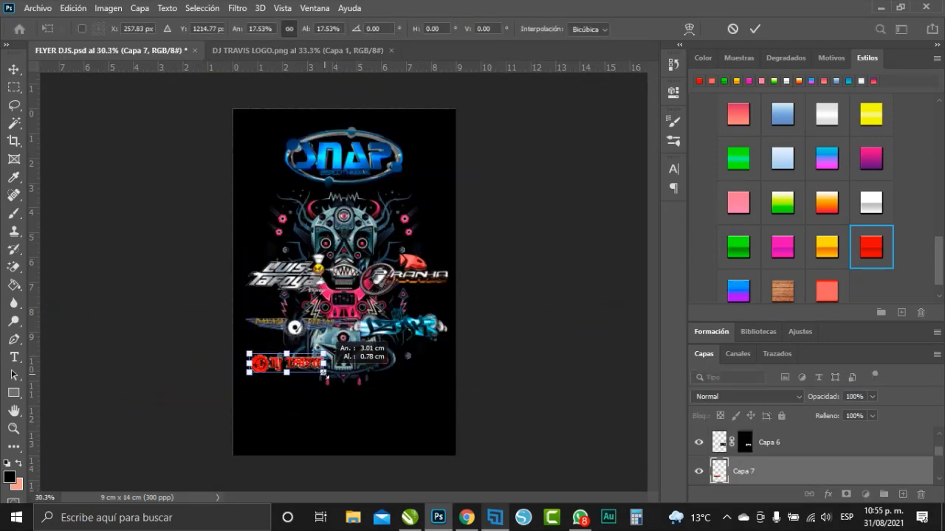
key("Return")
scroll(325, 369, "up", 5)
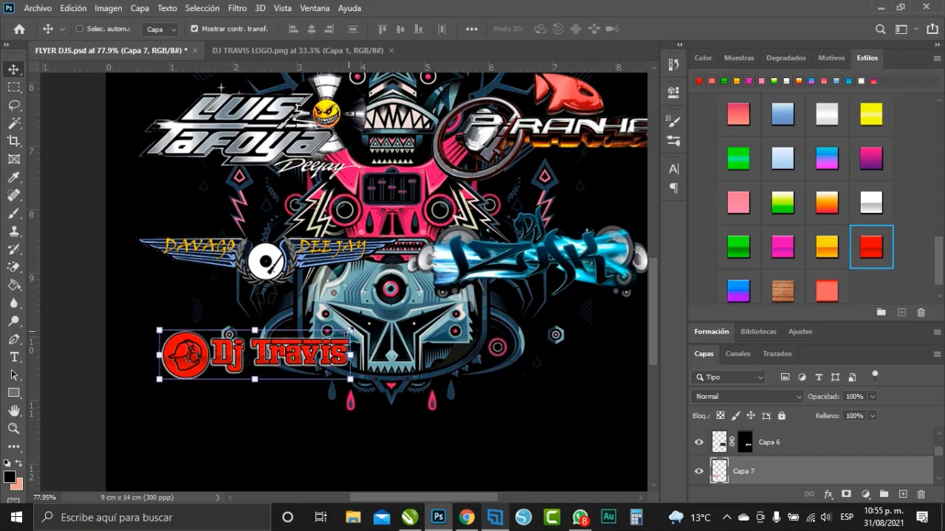
key("ctrl+t")
left_click_drag(350, 330, 389, 325)
left_click_drag(324, 373, 340, 386)
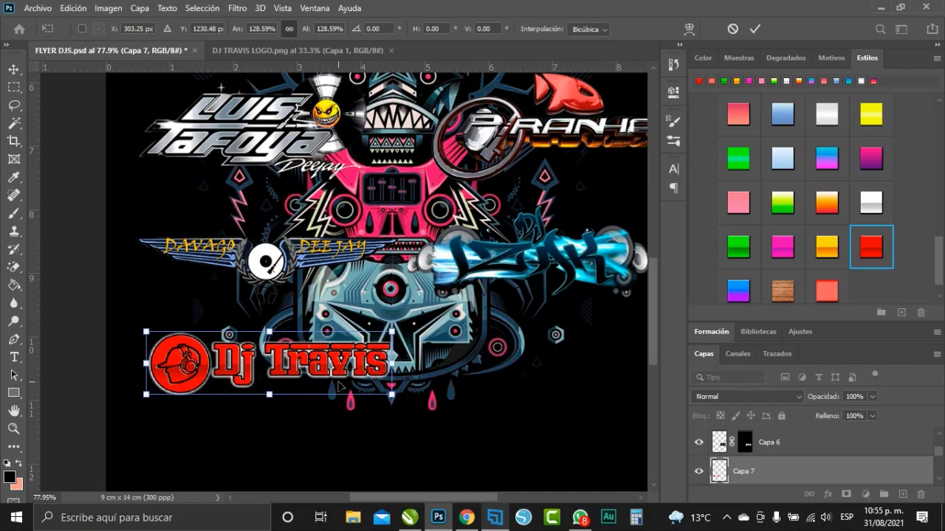
key("Return")
Open DJ-BOGUS LOGO.png and paste the HARD BEATS logo into the flyer
left_click(37, 8)
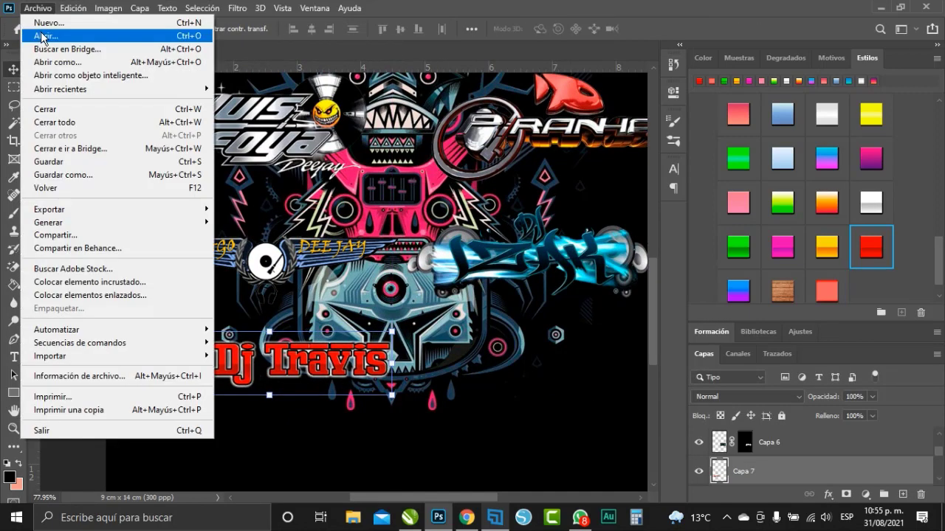
left_click(42, 37)
double_click(254, 211)
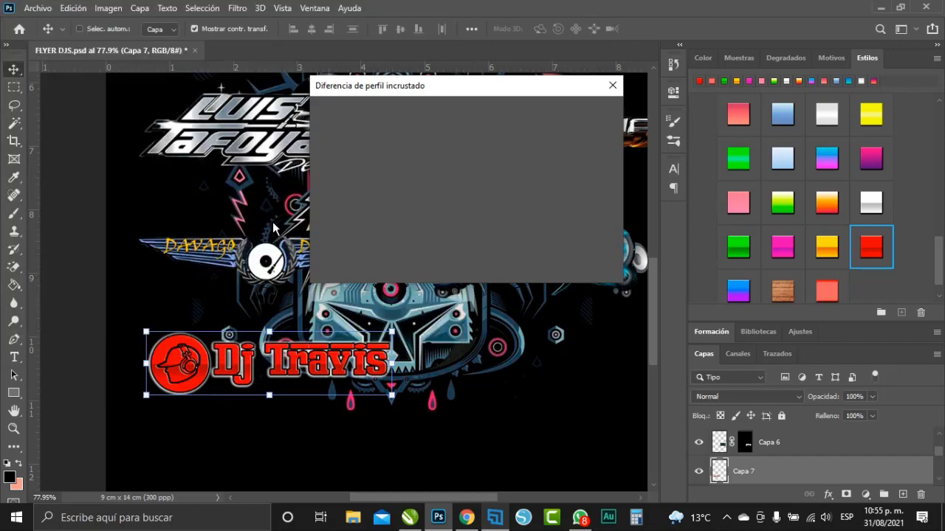
key("Return")
left_click(144, 46)
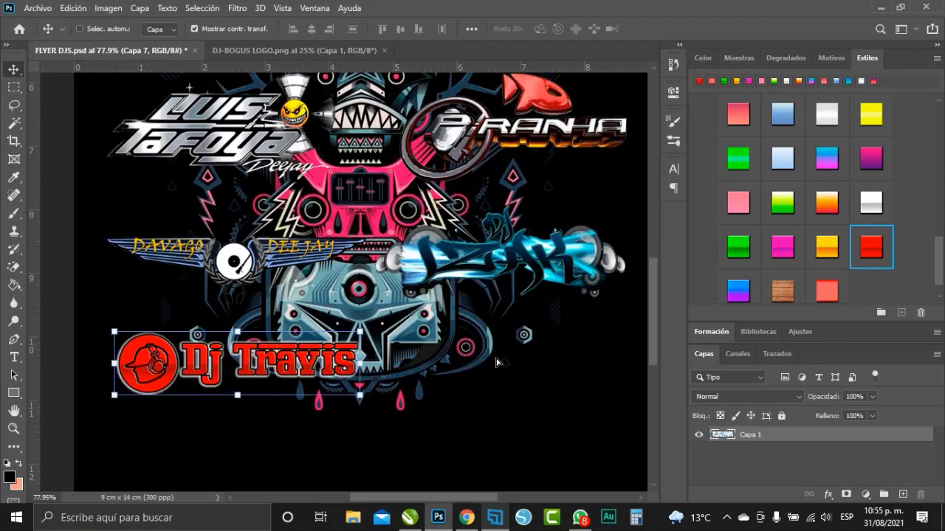
key("ctrl+v")
Shrink the HARD BEATS logo to about 14.6% and place it beside the red Dj Travis logo
scroll(318, 329, "down", 2)
scroll(317, 325, "down", 2)
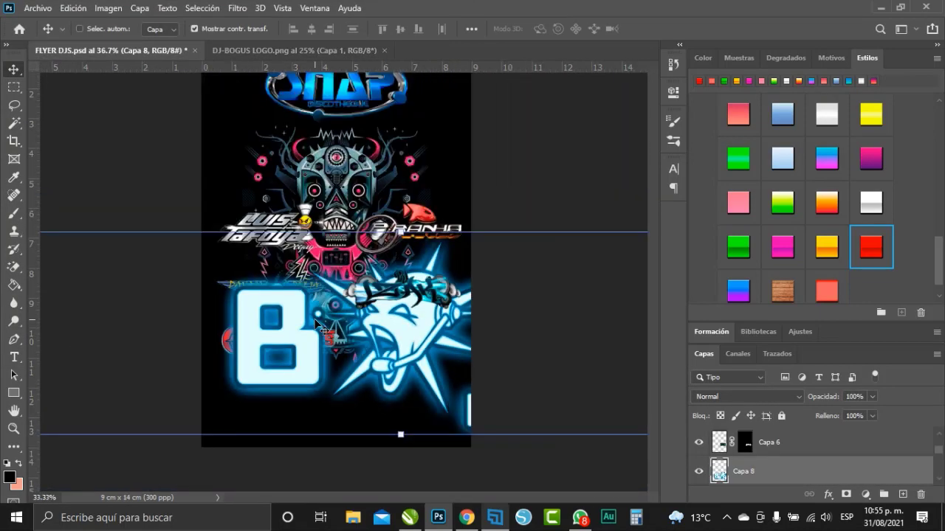
scroll(318, 325, "down", 2)
scroll(463, 399, "down", 1)
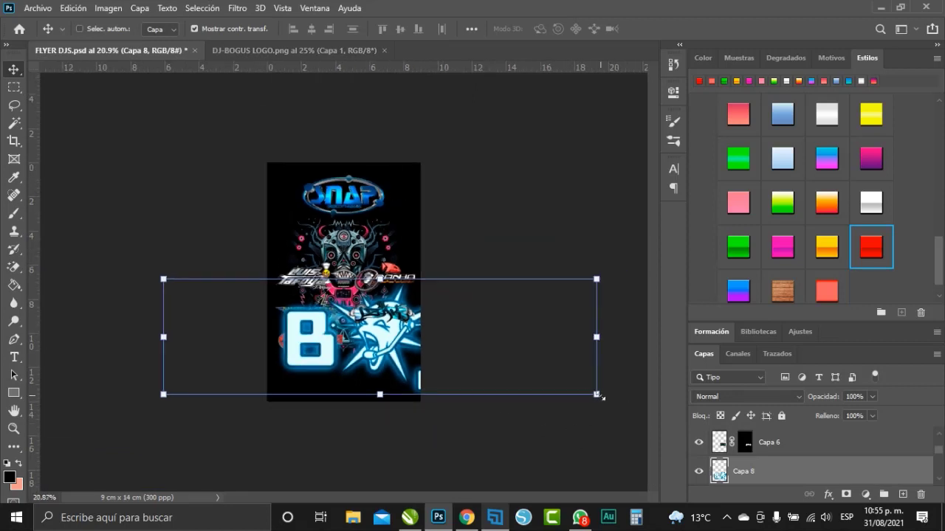
left_click_drag(598, 396, 218, 345)
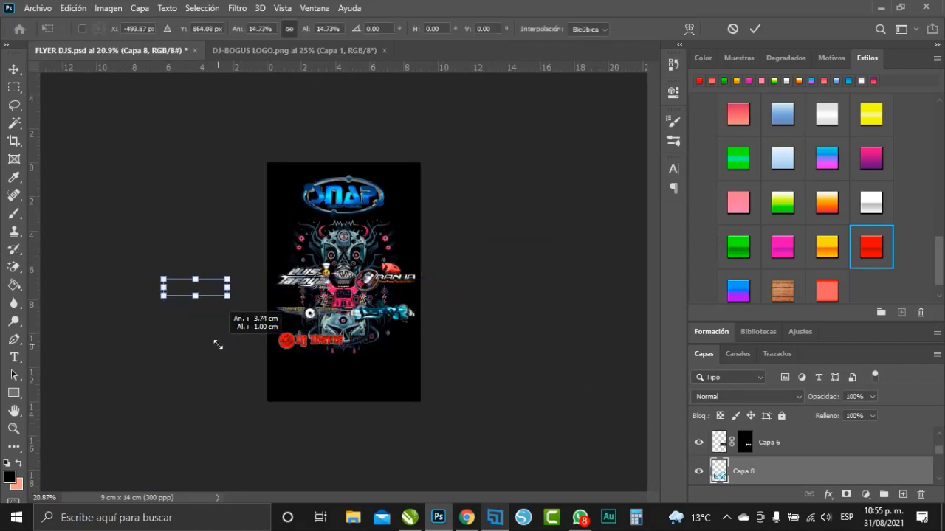
left_click_drag(211, 293, 393, 347)
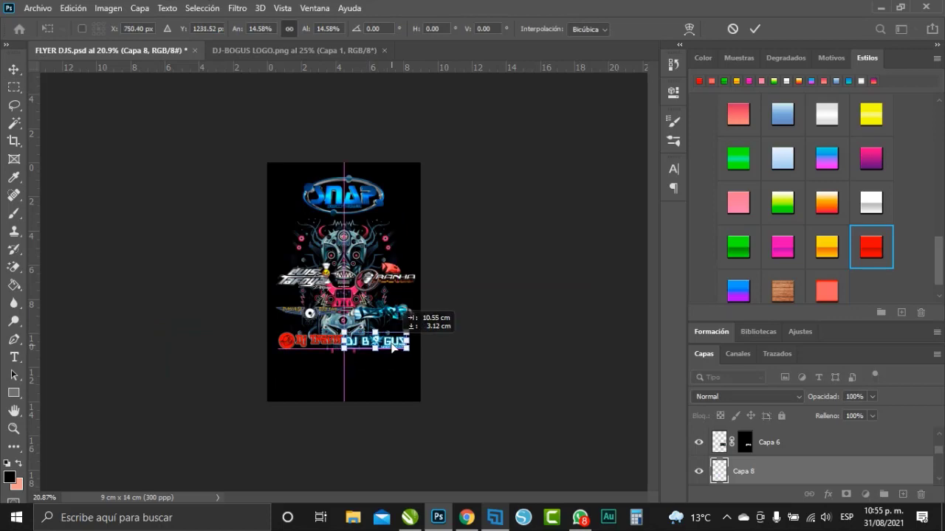
scroll(393, 347, "up", 1)
scroll(399, 369, "up", 1)
scroll(408, 434, "up", 1)
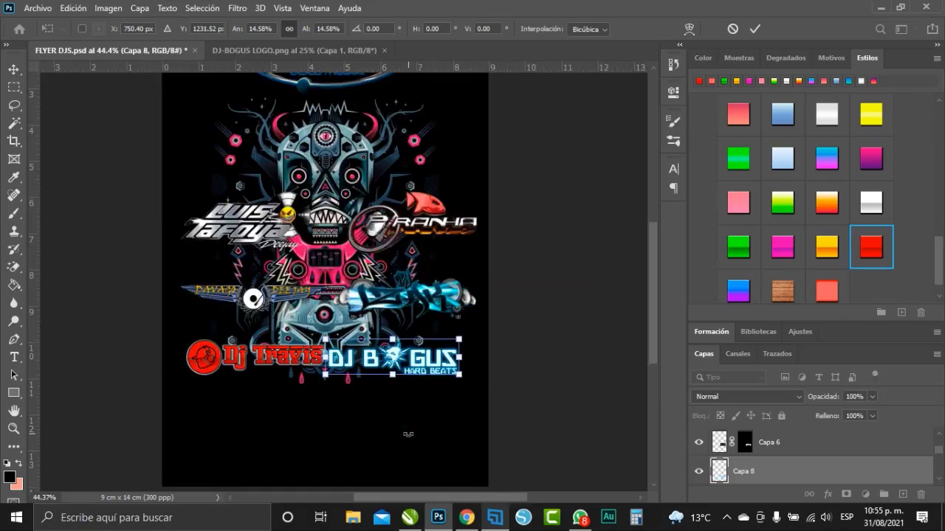
scroll(399, 425, "up", 1)
scroll(354, 391, "up", 1)
scroll(295, 365, "up", 1)
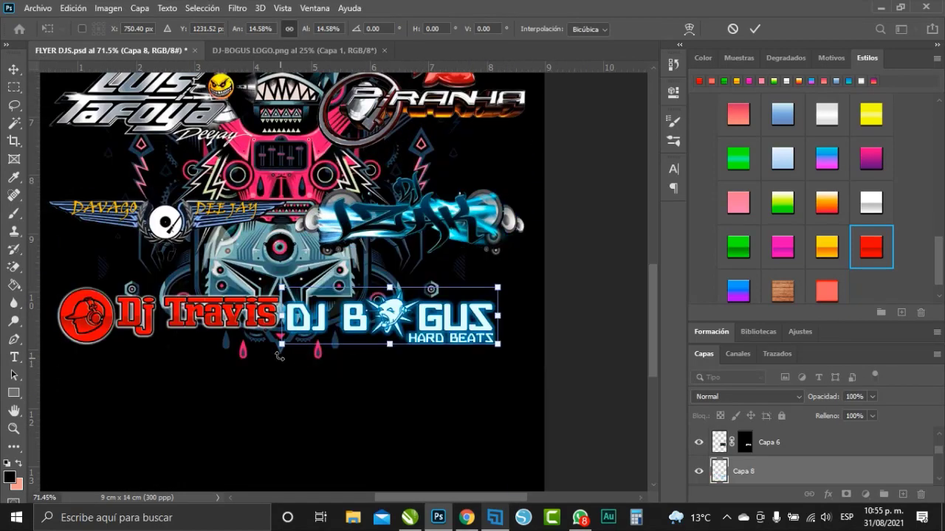
key("Return")
scroll(439, 373, "down", 2)
scroll(826, 473, "down", 2)
Select the top logo, central artwork, silver logo and red-fish logo layers in turn
left_click(800, 443)
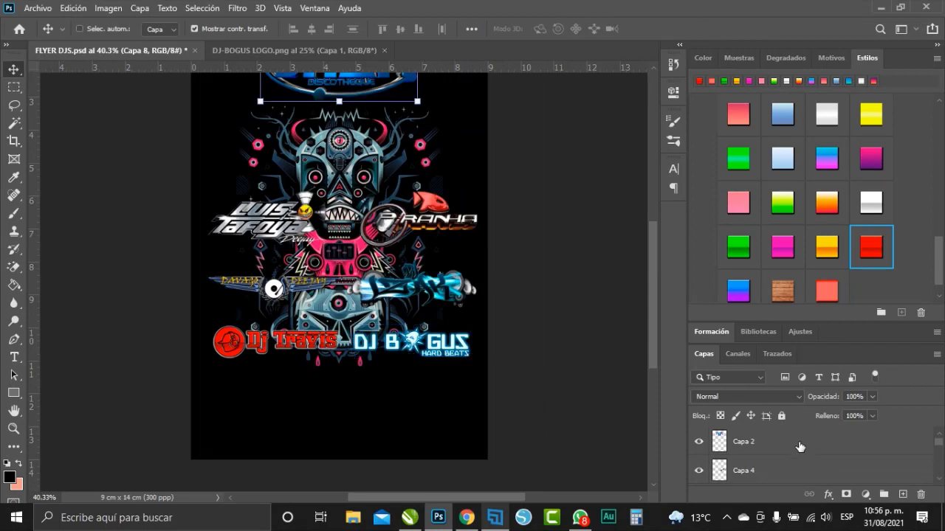
scroll(800, 467, "down", 2)
scroll(800, 469, "down", 1)
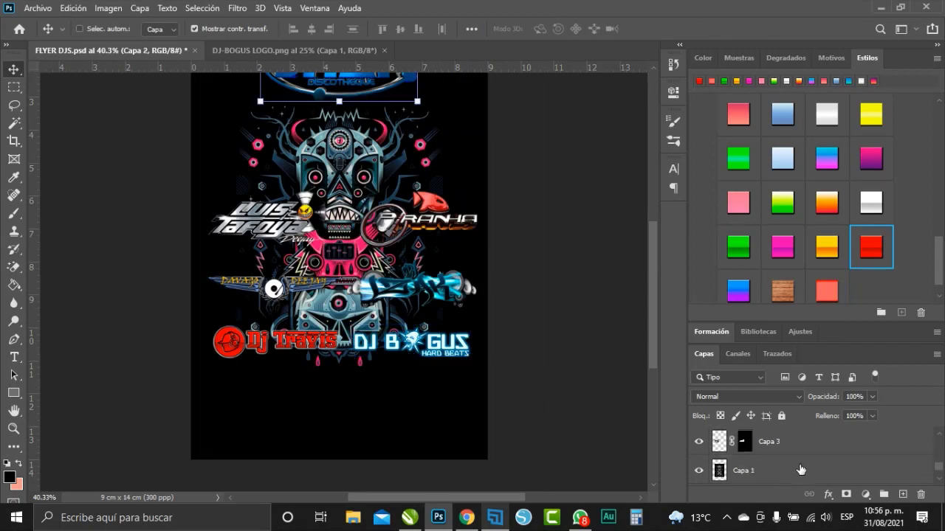
left_click(806, 450)
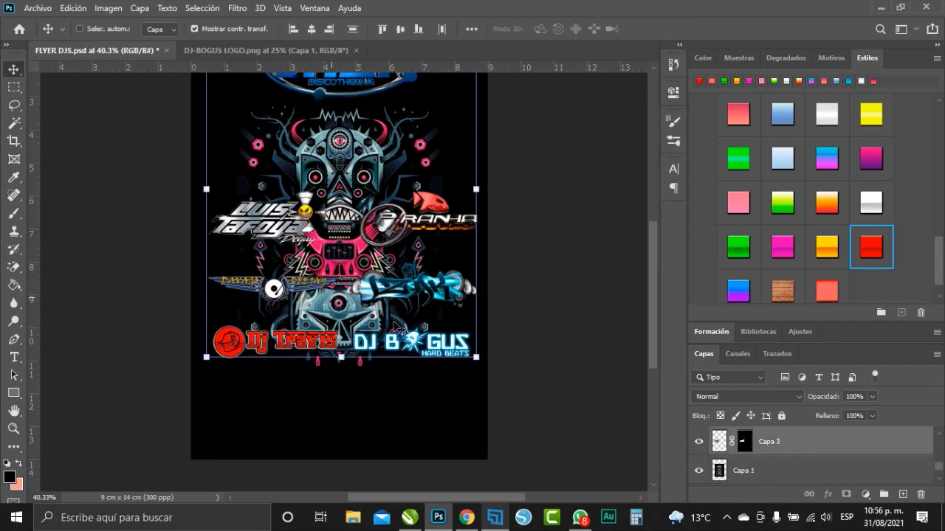
left_click(778, 455)
scroll(780, 454, "up", 3)
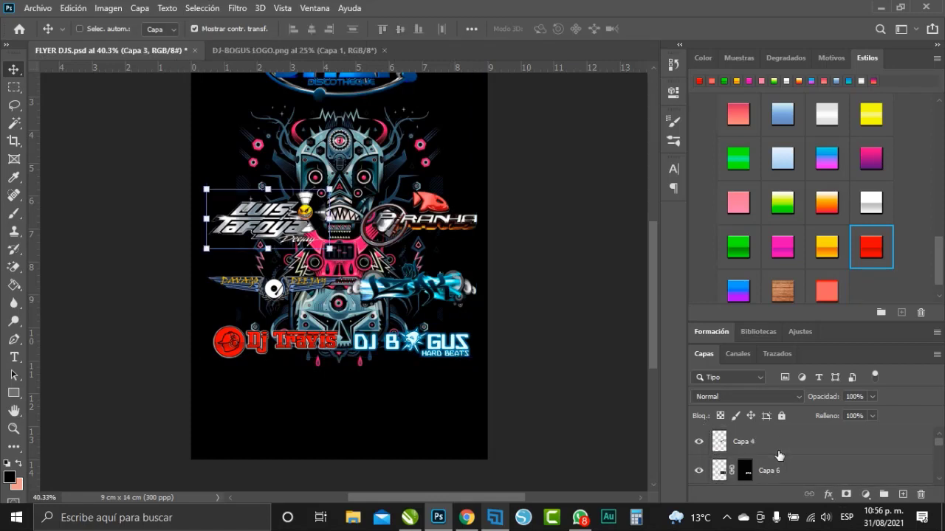
left_click(780, 452)
left_click(776, 469)
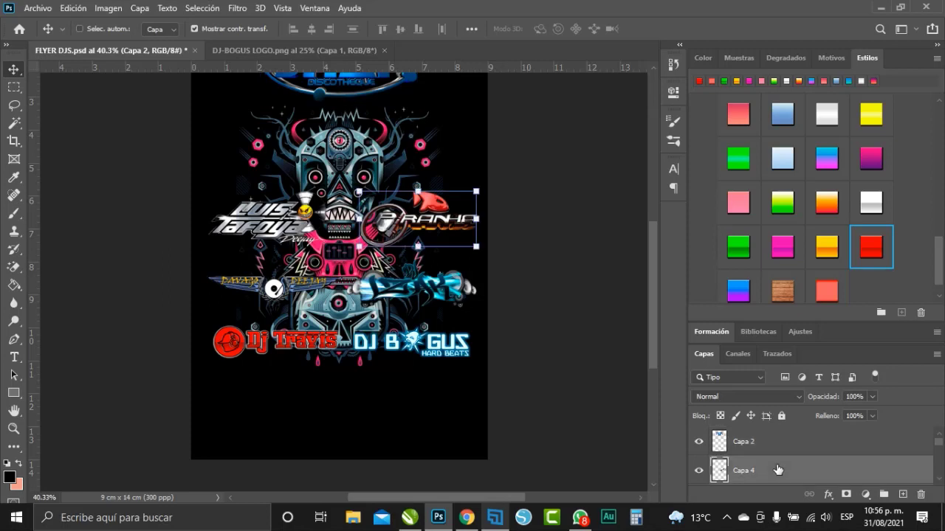
Move the logo artwork down about 1.56 cm and the skull artwork up about 0.85 cm
scroll(777, 471, "down", 2)
scroll(777, 470, "down", 3)
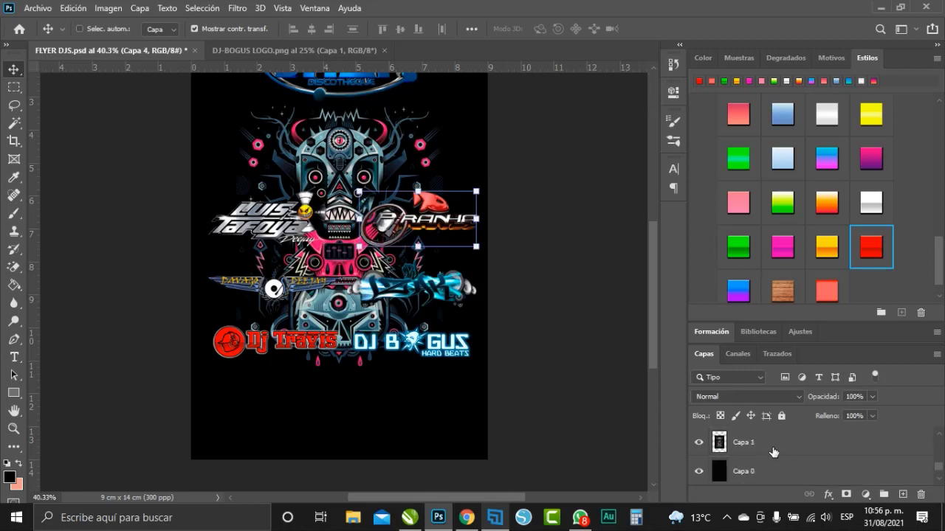
scroll(773, 452, "up", 1)
left_click(784, 451)
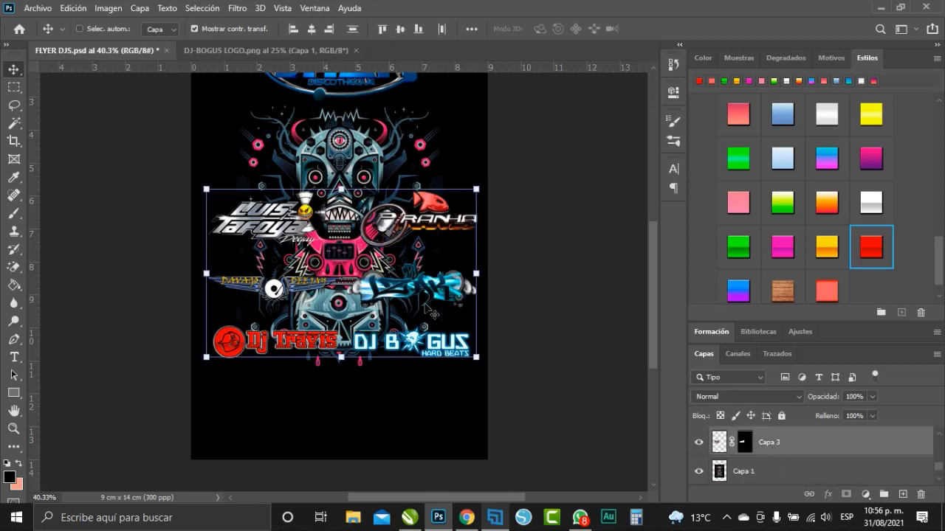
mouse_move(424, 306)
left_mouse_down()
mouse_move(420, 357)
mouse_move(423, 337)
left_mouse_up()
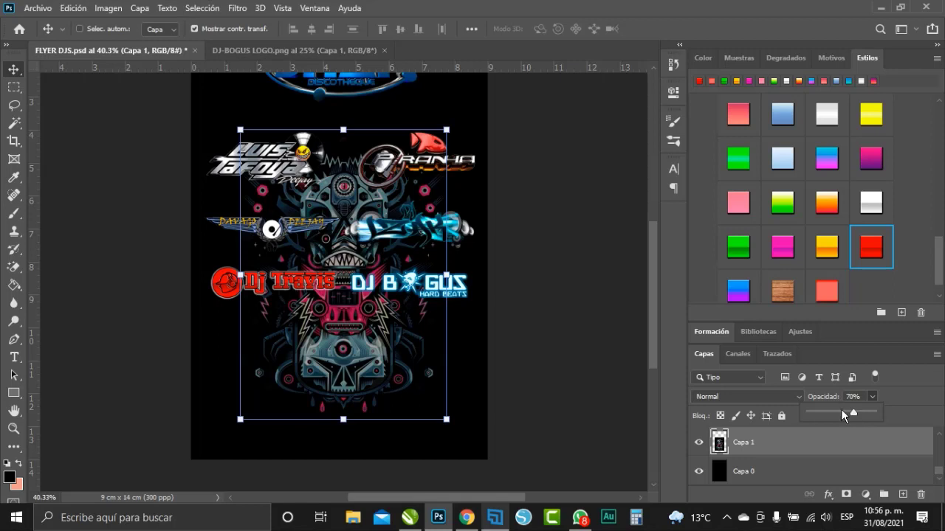
mouse_move(410, 364)
left_mouse_down()
mouse_move(406, 334)
mouse_move(407, 393)
left_mouse_up()
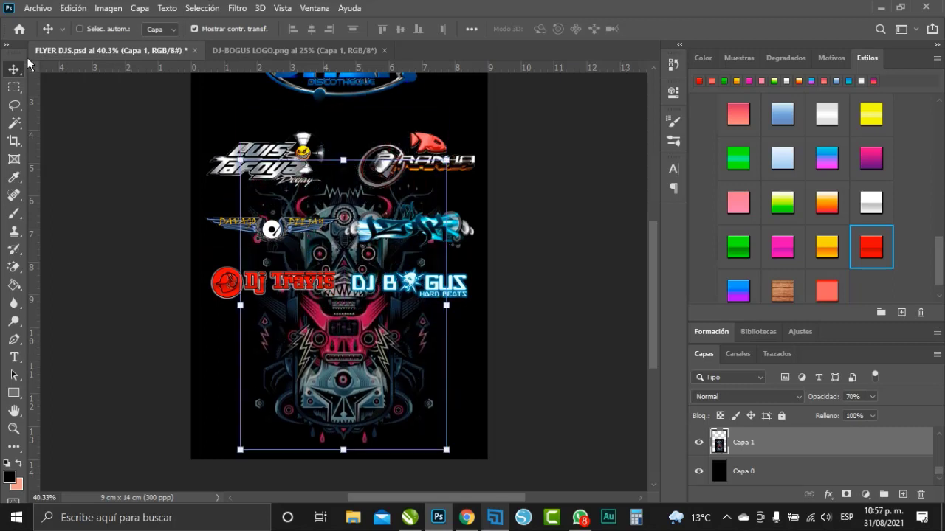
Save the flyer document with Archivo > Guardar
left_click(37, 10)
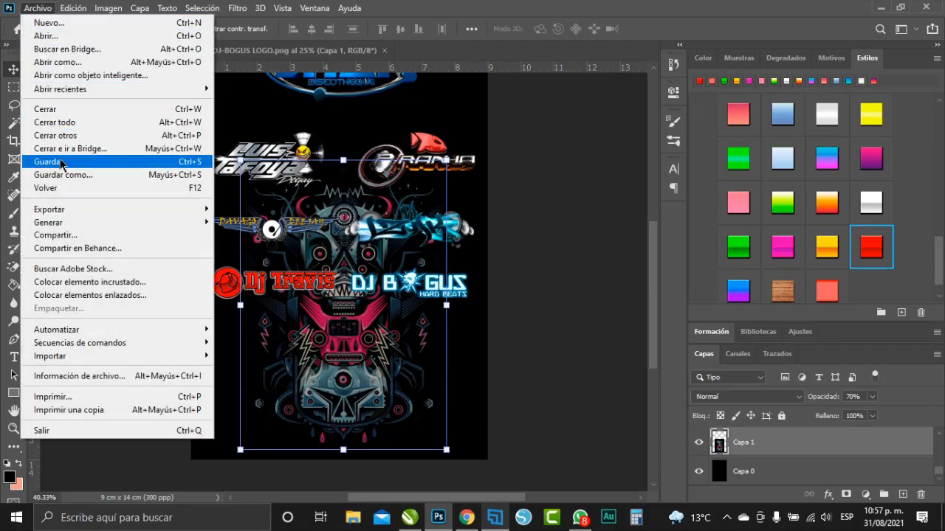
left_click(87, 167)
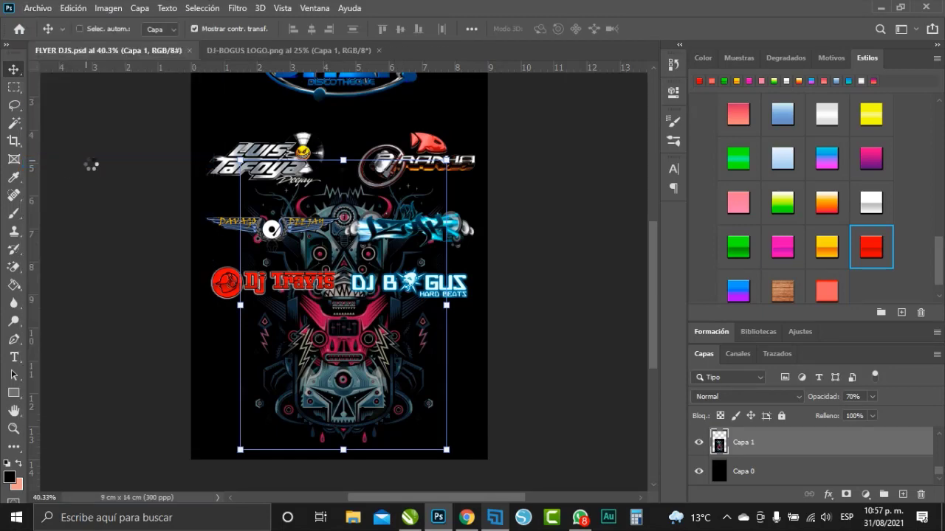
scroll(373, 376, "down", 1)
scroll(373, 377, "down", 1)
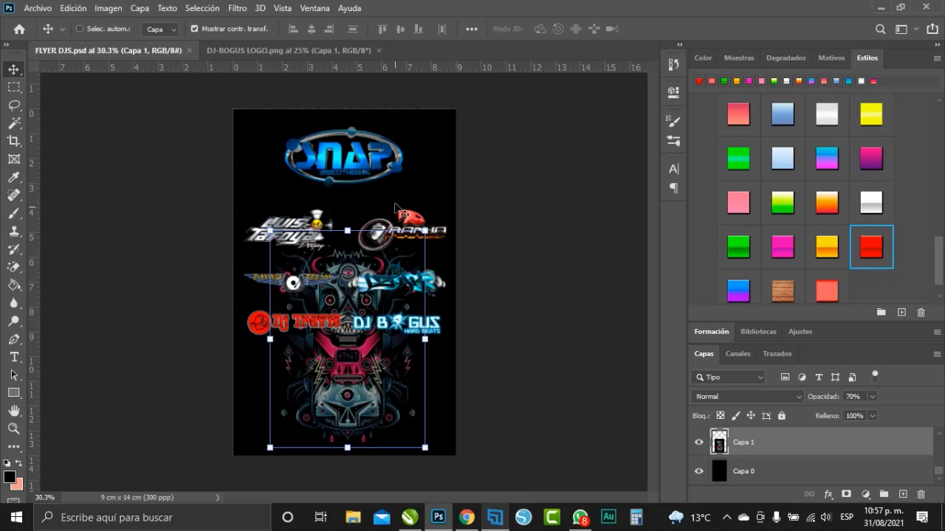
Select Capa 2 and lower the SNAP logo about 0.57 cm
key("ctrl+plus")
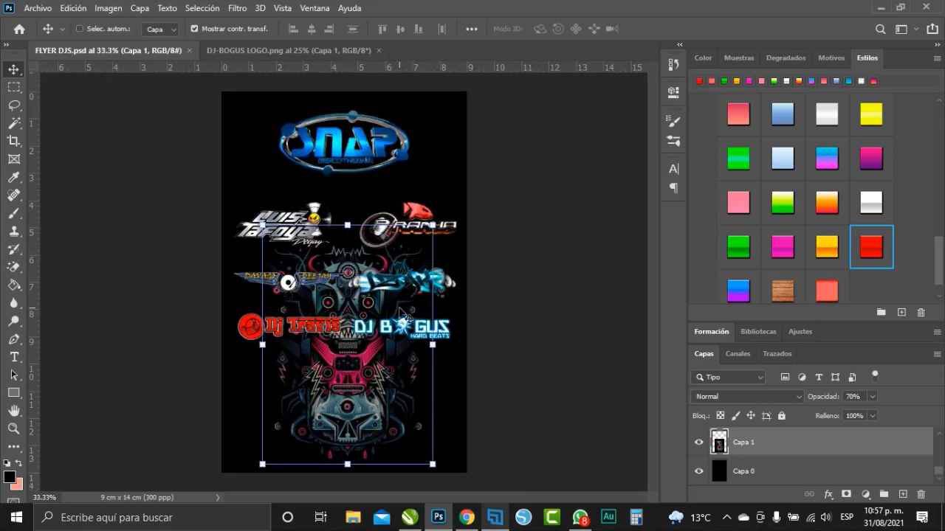
scroll(786, 443, "up", 3)
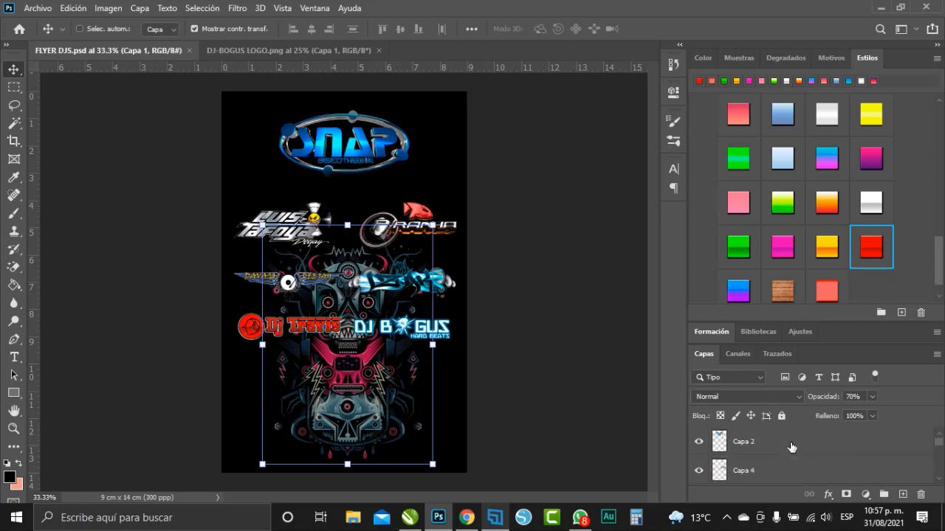
left_click(791, 443)
left_click_drag(378, 163, 378, 178)
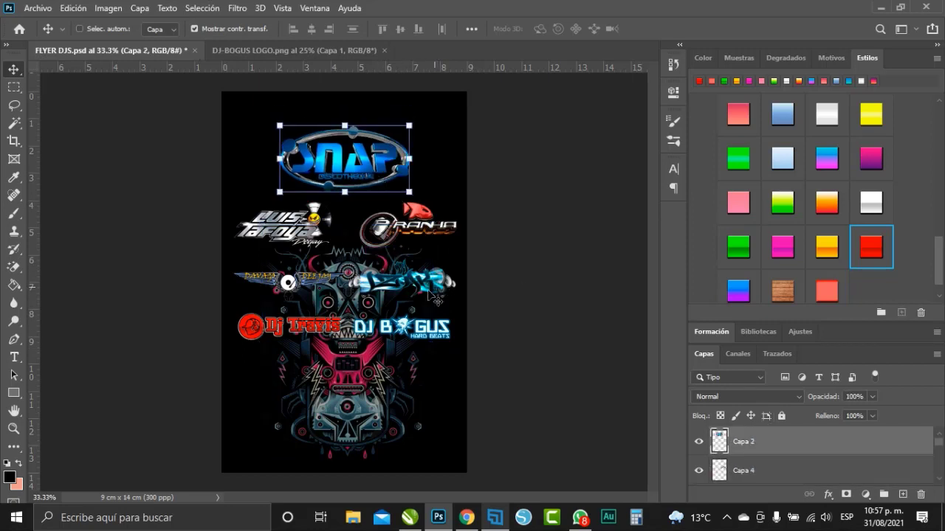
left_click(14, 358)
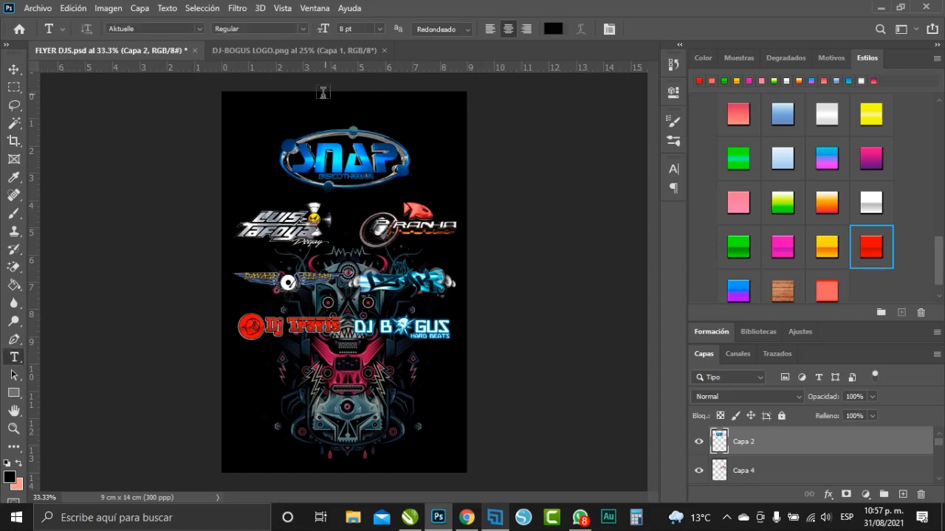
Type the TRANSMISIONES BASE title above the SNAP logo and apply the white style
left_click_drag(274, 107, 309, 129)
left_click(271, 116)
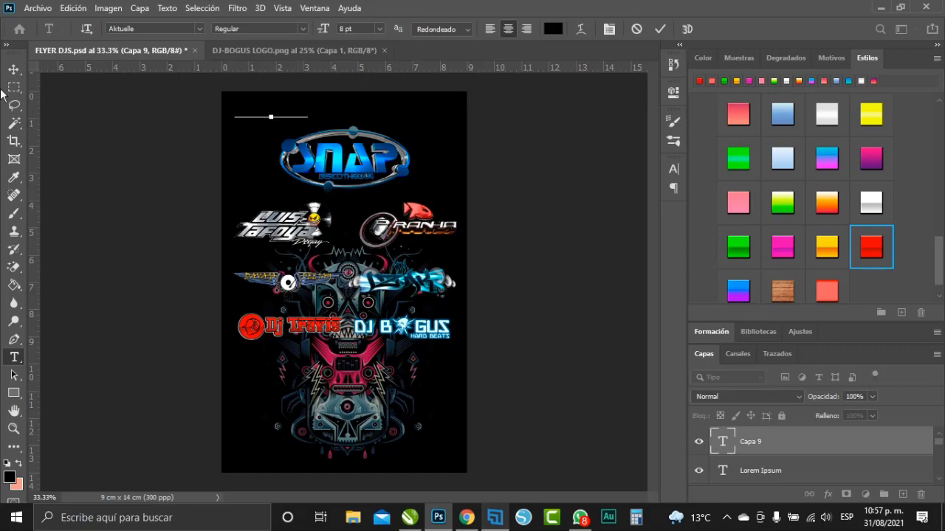
left_click(14, 69)
left_click(870, 207)
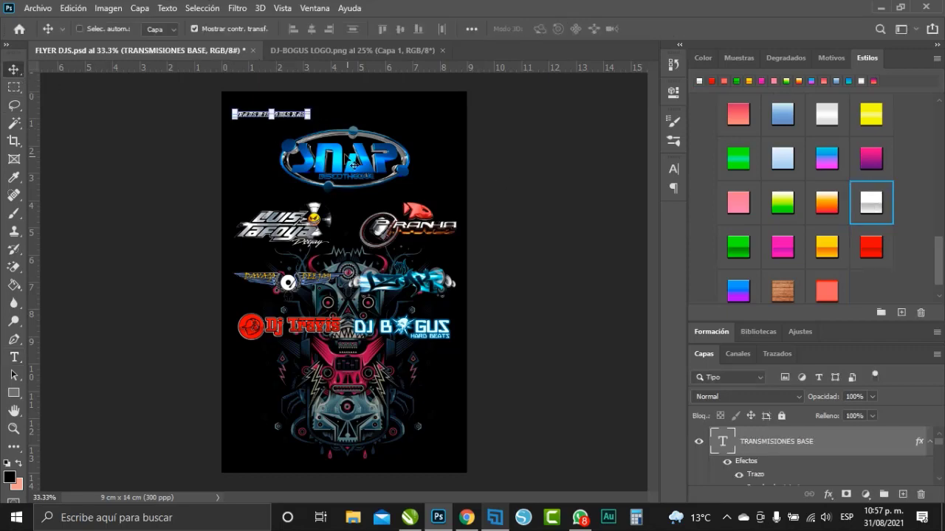
scroll(258, 96, "up", 2)
scroll(259, 97, "up", 2)
Enlarge the title and centre it above the SNAP logo
key("ctrl+t")
left_click_drag(468, 105, 506, 102)
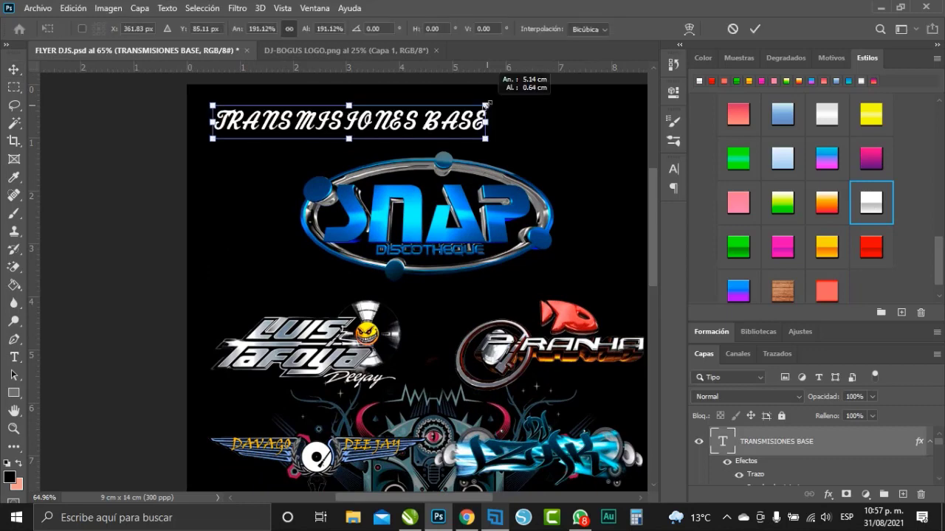
scroll(315, 227, "down", 2)
mouse_move(340, 142)
left_mouse_down()
mouse_move(458, 159)
mouse_move(441, 163)
left_mouse_up()
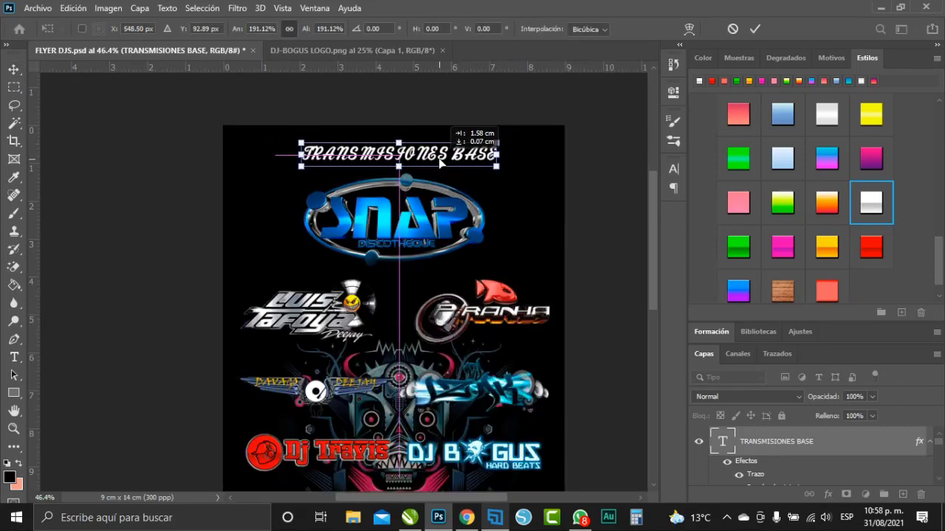
key("Return")
Change the title font to AeroExtended, then shrink it to 65% and recentre it
key("t")
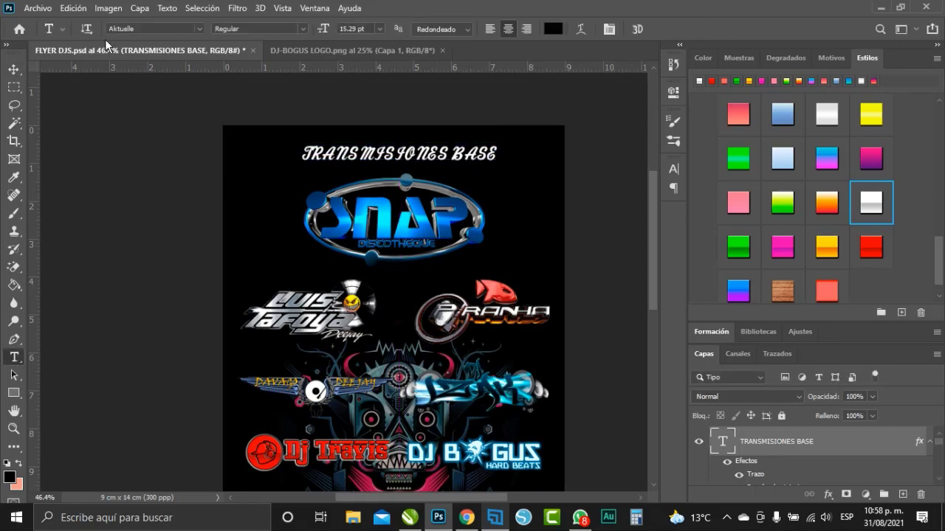
left_click(199, 28)
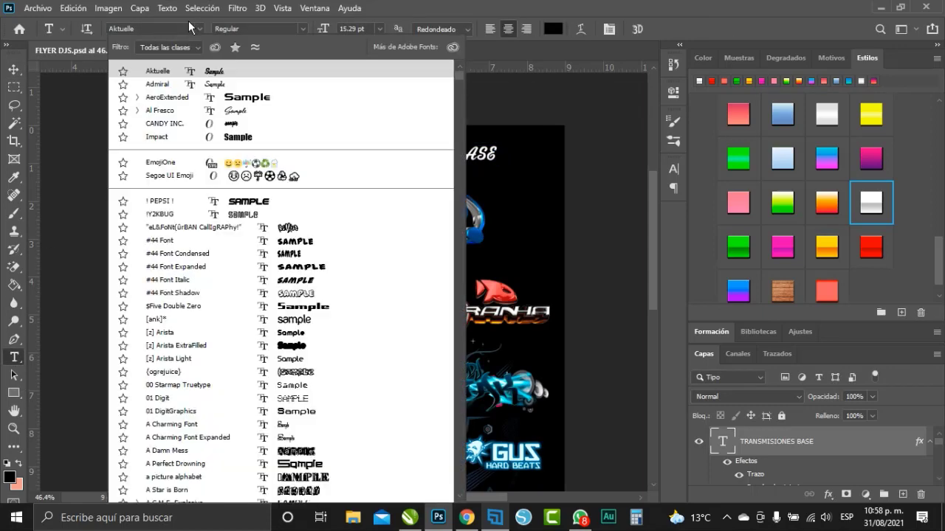
left_click(314, 99)
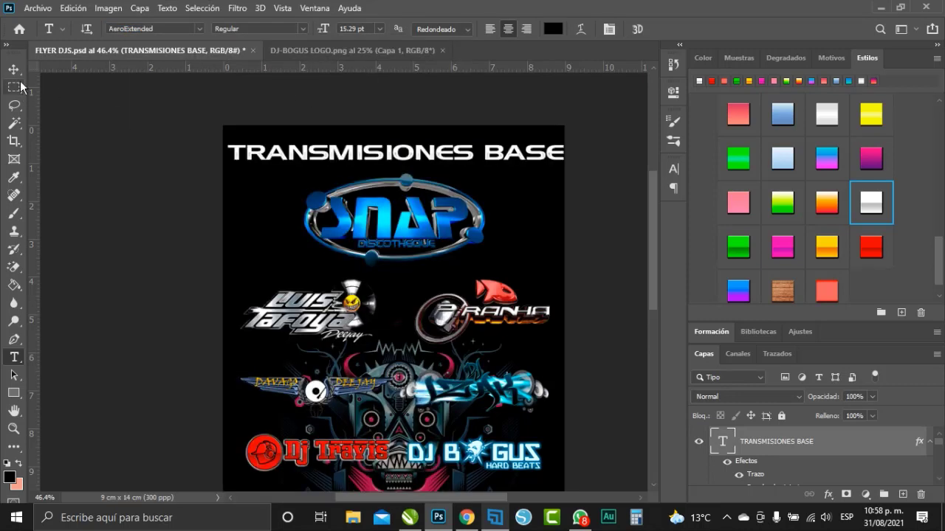
key("v")
mouse_move(557, 161)
left_mouse_down()
mouse_move(444, 155)
mouse_move(441, 164)
mouse_move(464, 157)
left_mouse_up()
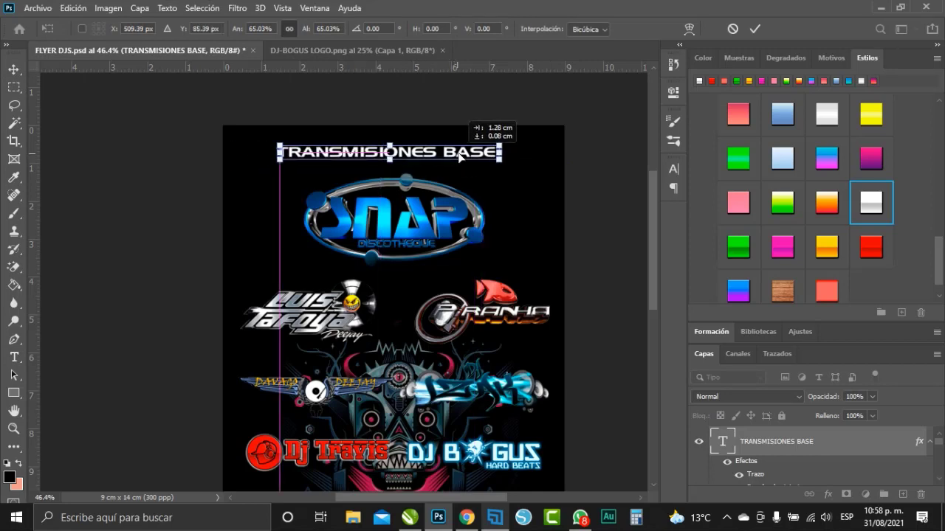
key("Return")
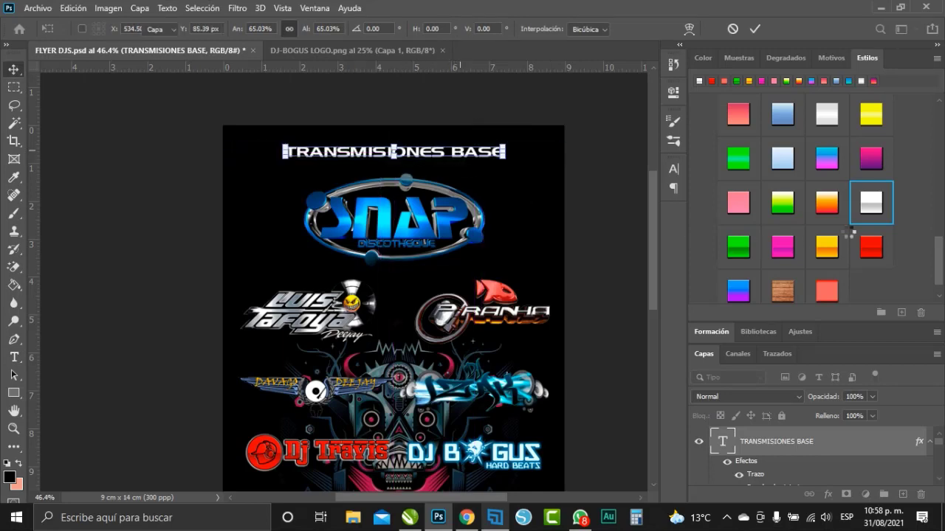
Give the title a silver gradient style and resize the HARD BEATS logo at the bottom
left_click(832, 109)
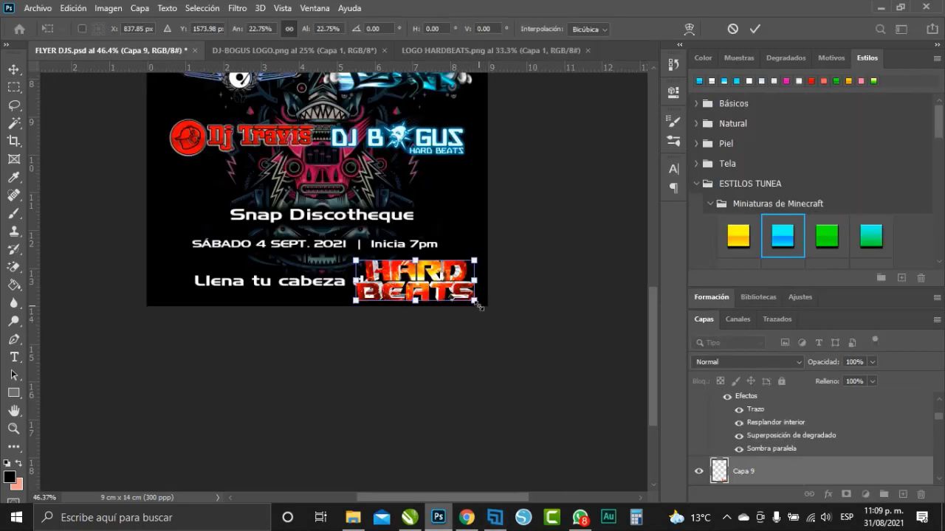
left_click_drag(480, 306, 464, 299)
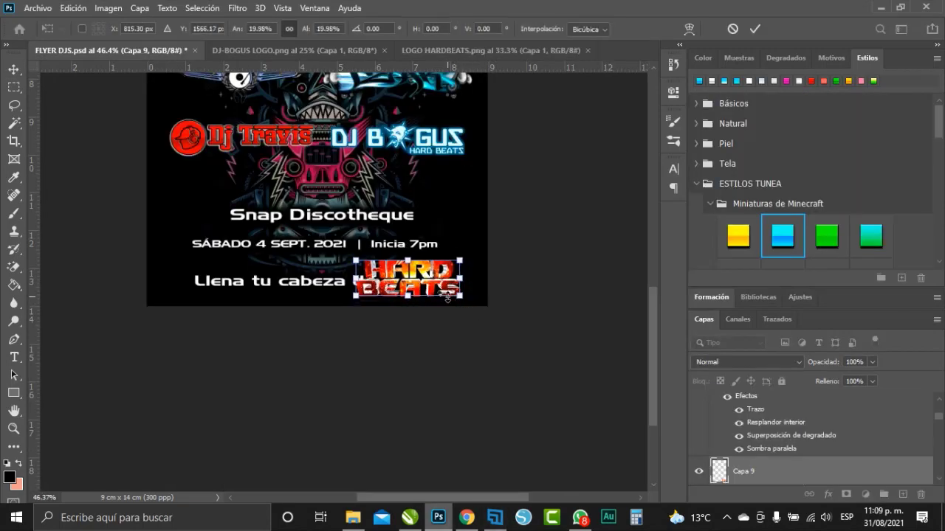
key("Return")
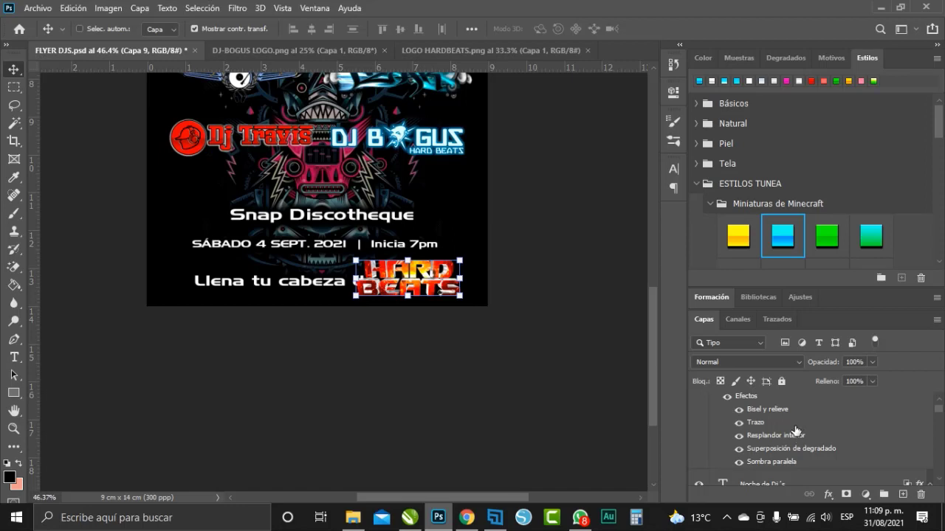
Move the 'Llena tu cabeza de' line left beside the HARD BEATS logo
scroll(786, 449, "down", 2)
scroll(785, 452, "down", 2)
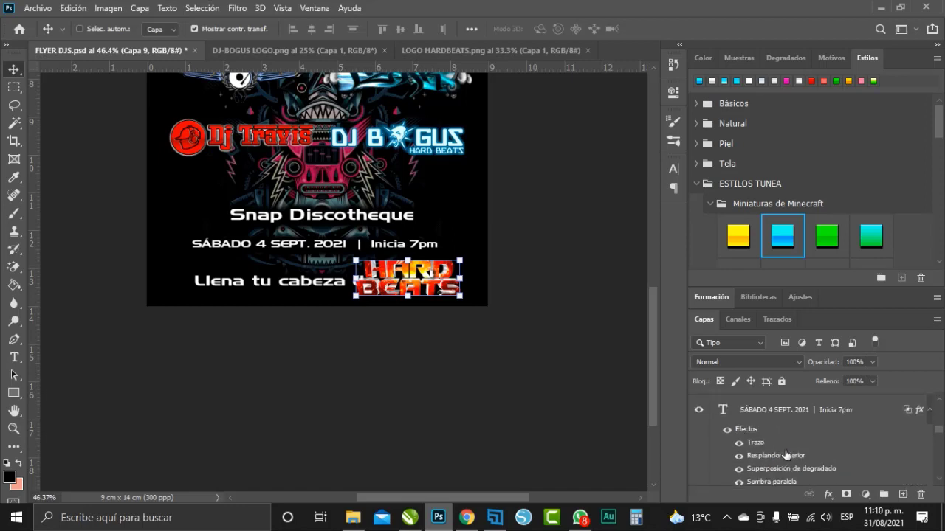
scroll(786, 454, "down", 2)
scroll(786, 454, "down", 2)
scroll(786, 454, "down", 2)
scroll(786, 454, "down", 2)
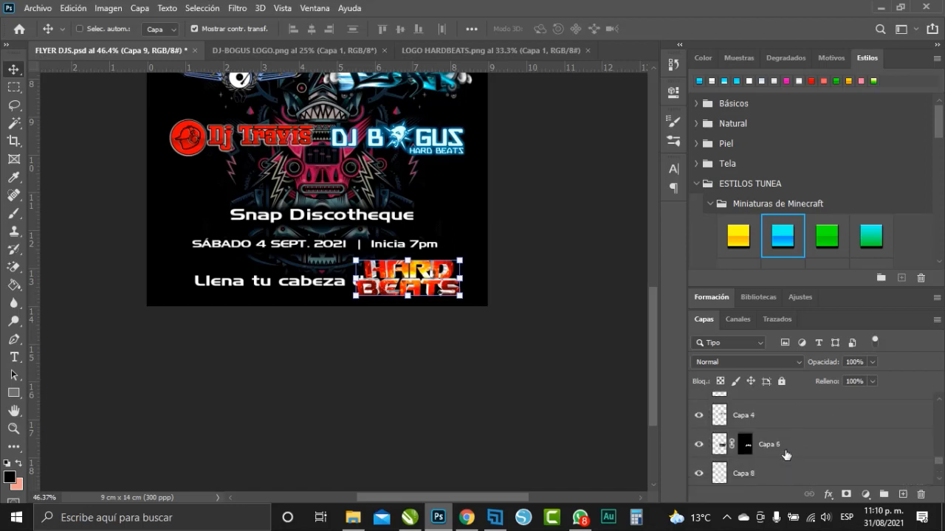
scroll(786, 455, "down", 2)
scroll(786, 455, "down", 2)
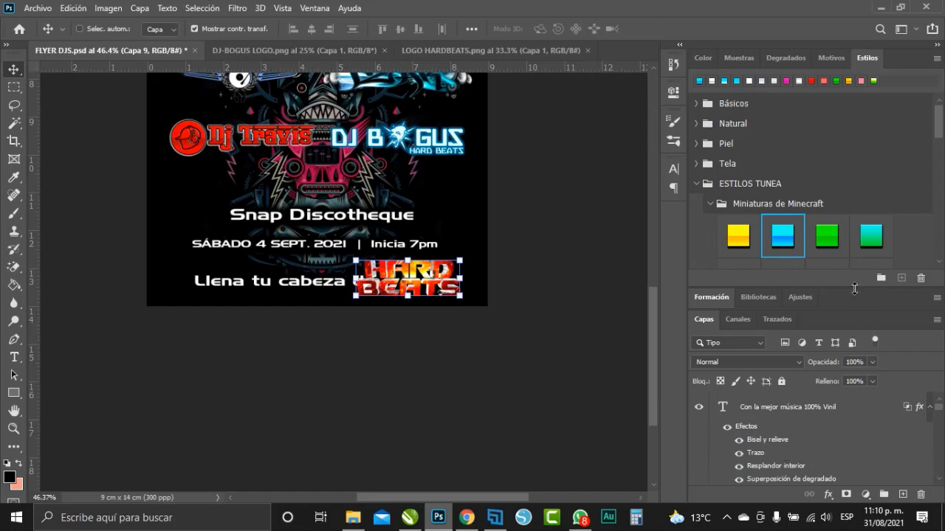
left_click_drag(855, 287, 845, 209)
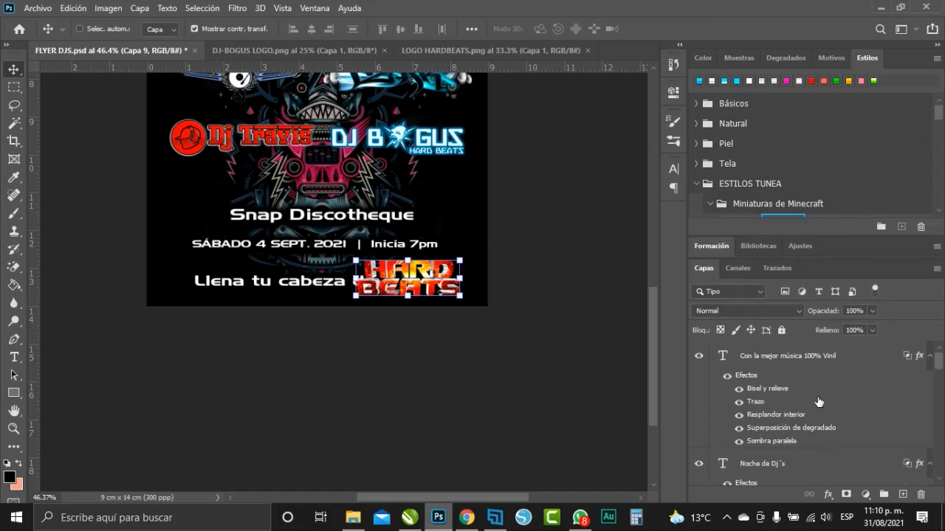
scroll(815, 421, "down", 2)
scroll(808, 444, "down", 2)
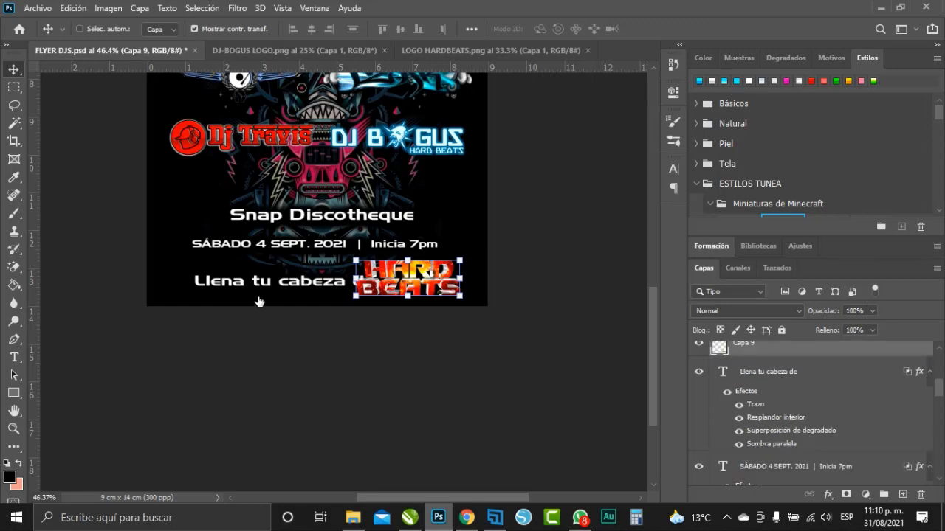
left_click_drag(322, 288, 295, 279)
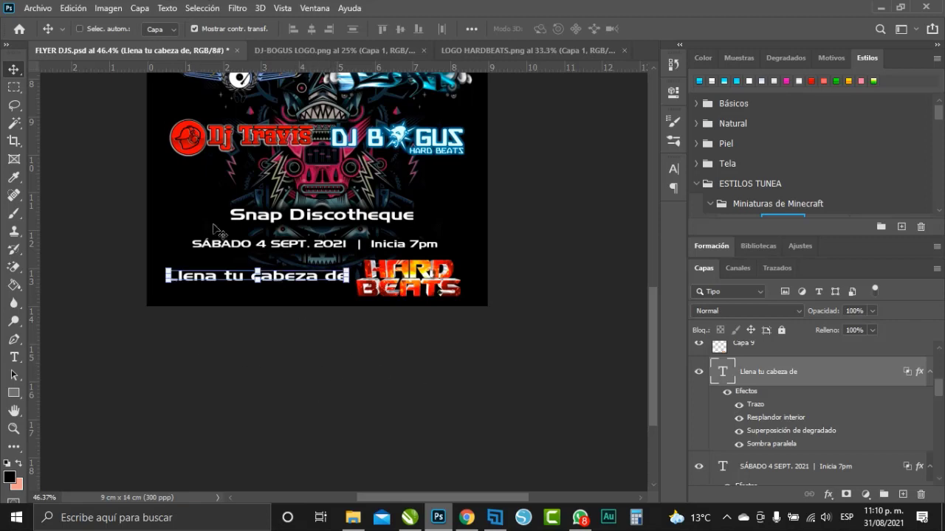
Bring the Facebook Live logo into the flyer and shrink it to about a third
key("ctrl+o")
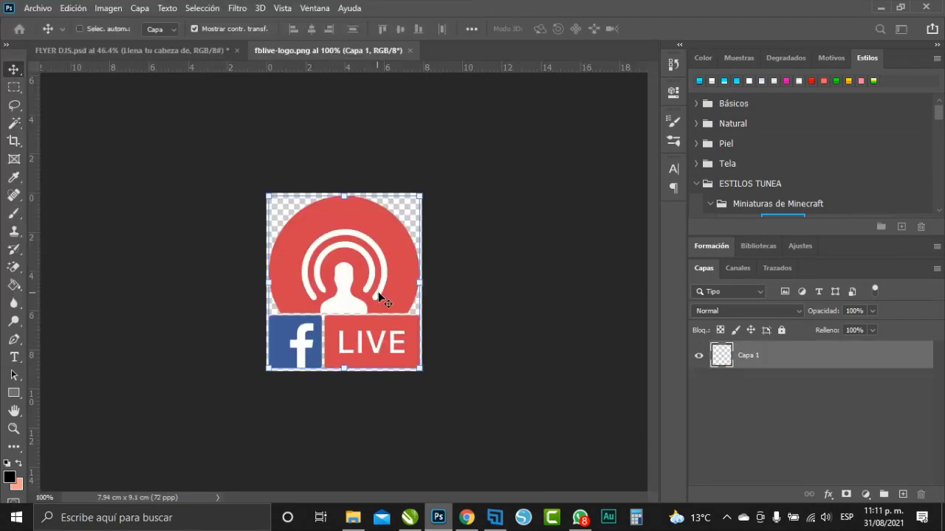
left_click_drag(378, 292, 254, 354)
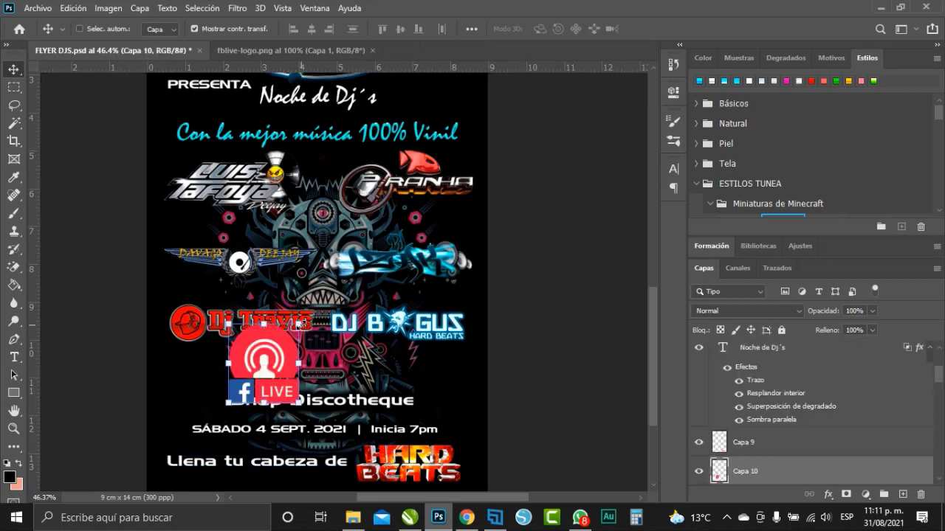
key("ctrl+t")
mouse_move(298, 324)
left_mouse_down()
mouse_move(253, 375)
mouse_move(211, 395)
left_mouse_up()
key("Return")
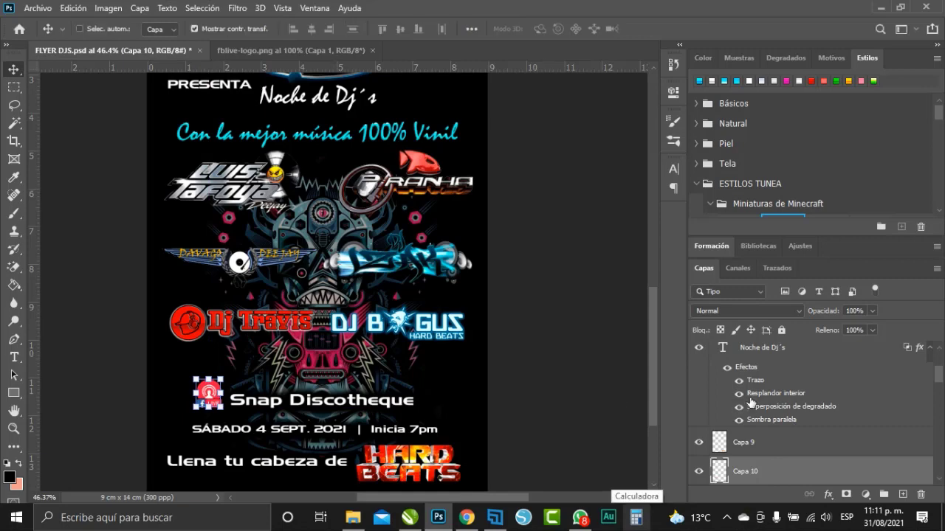
Move the Facebook Live and Snap Discotheque layer right to centre it on the flyer
scroll(751, 402, "down", 5)
scroll(782, 442, "down", 1)
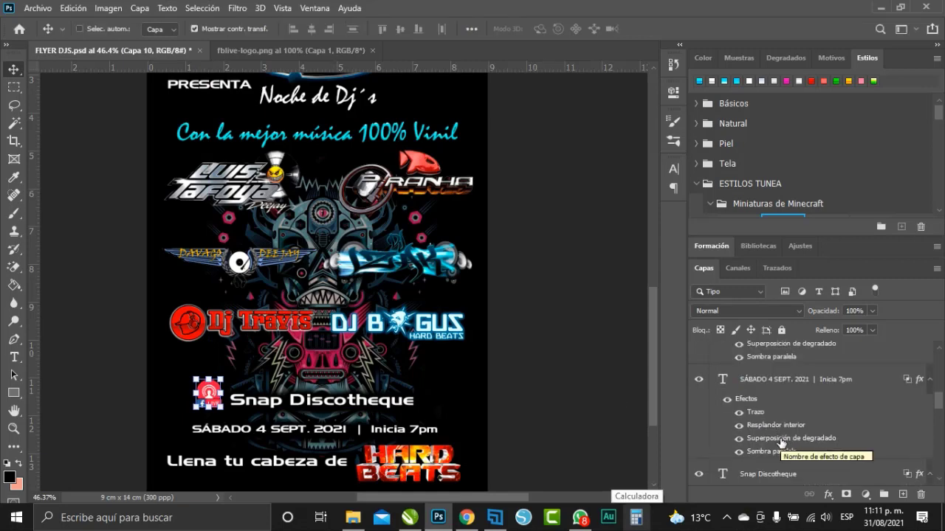
scroll(781, 442, "down", 3)
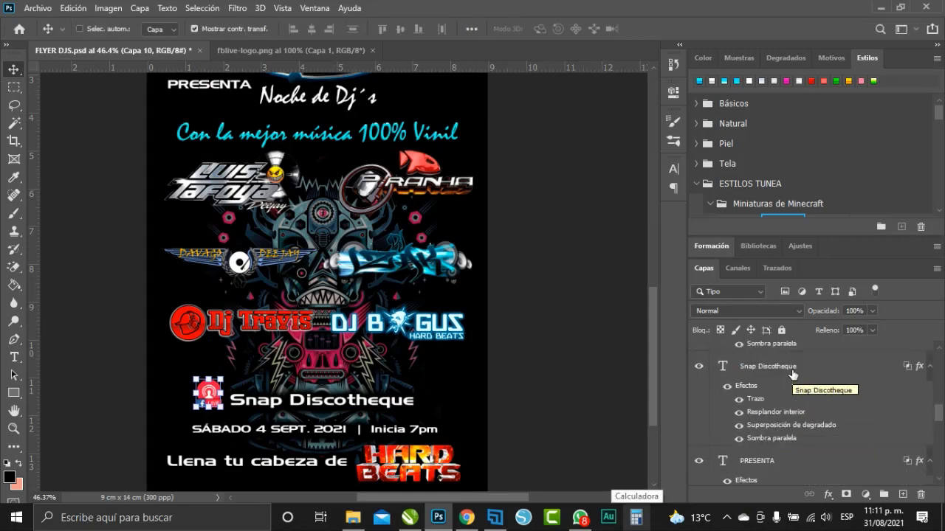
key("ctrl+plus")
left_click(765, 378)
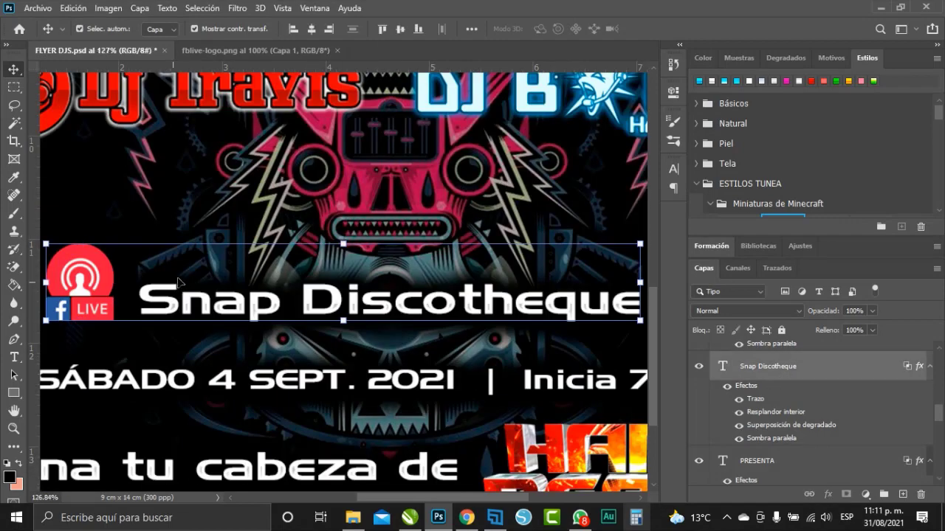
left_click_drag(255, 306, 319, 309)
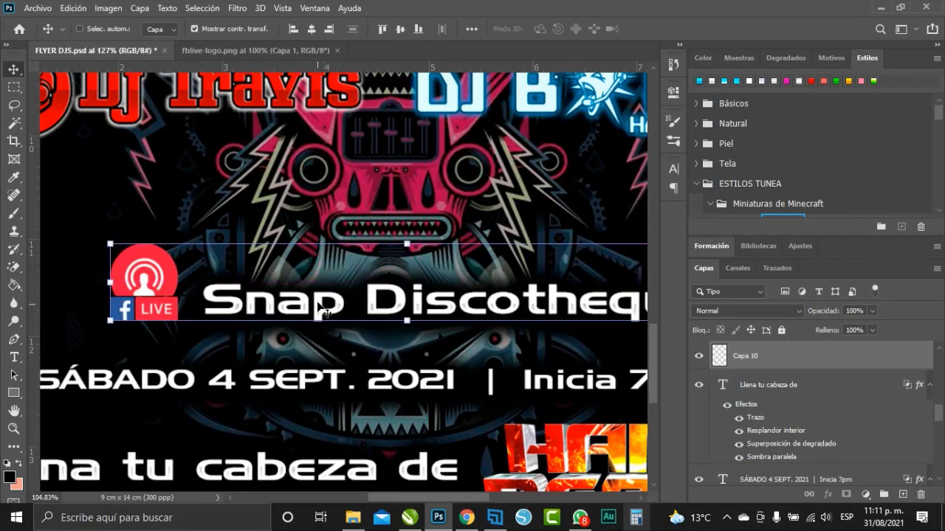
scroll(319, 309, "down", 2)
scroll(317, 311, "down", 1)
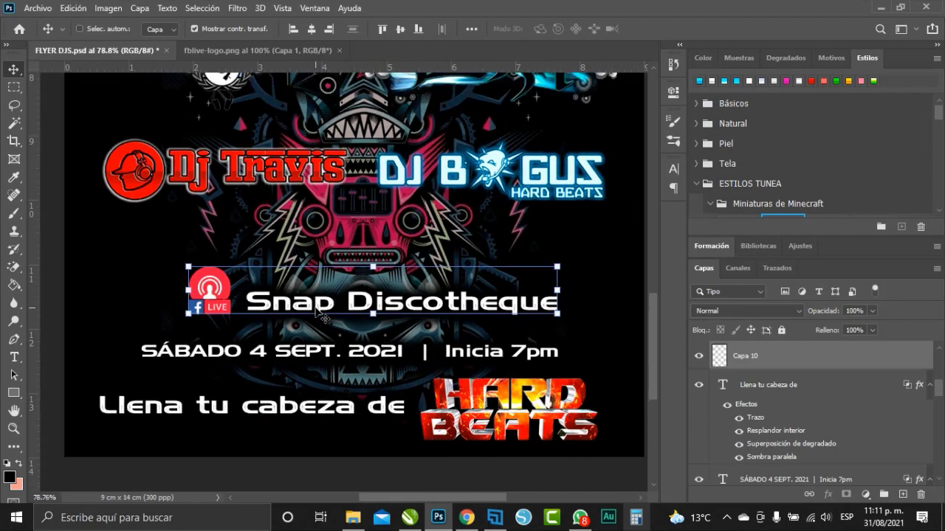
scroll(317, 317, "down", 1)
scroll(310, 340, "down", 1)
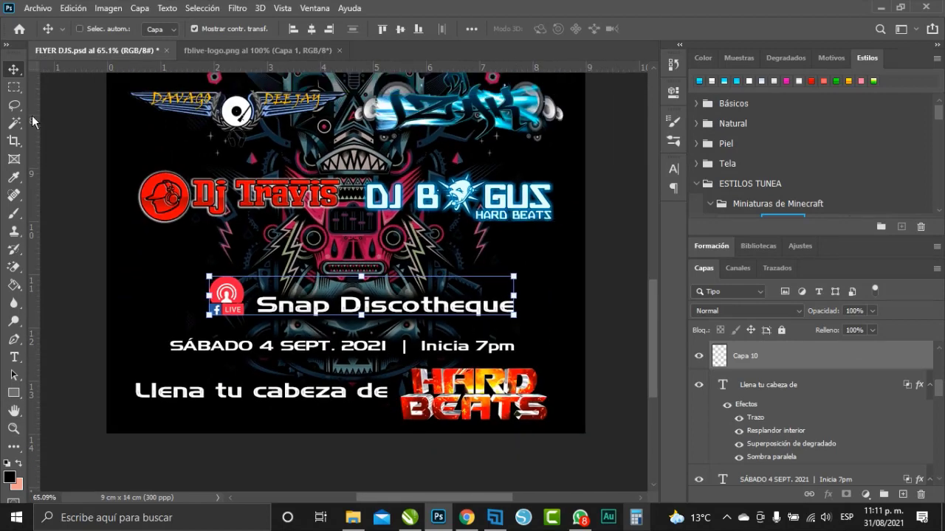
left_click(37, 8)
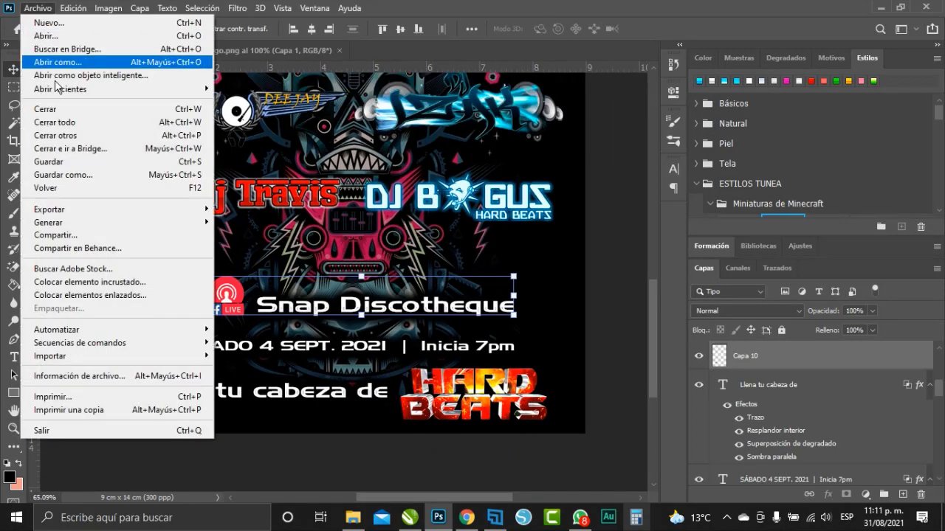
Save the flyer, duplicate the Piranha logo layer, and set the copy to Sobreexpos. lineal (Añadir)
left_click(49, 161)
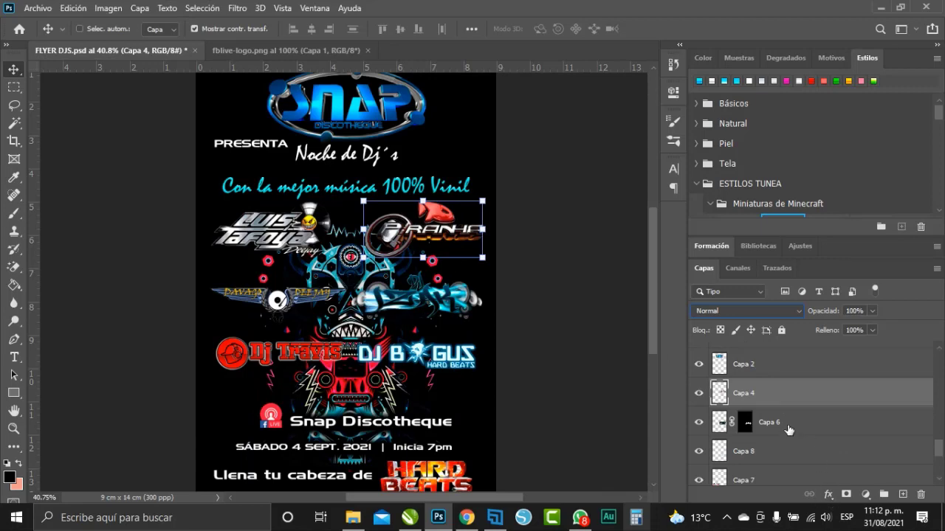
left_click_drag(738, 398, 896, 493)
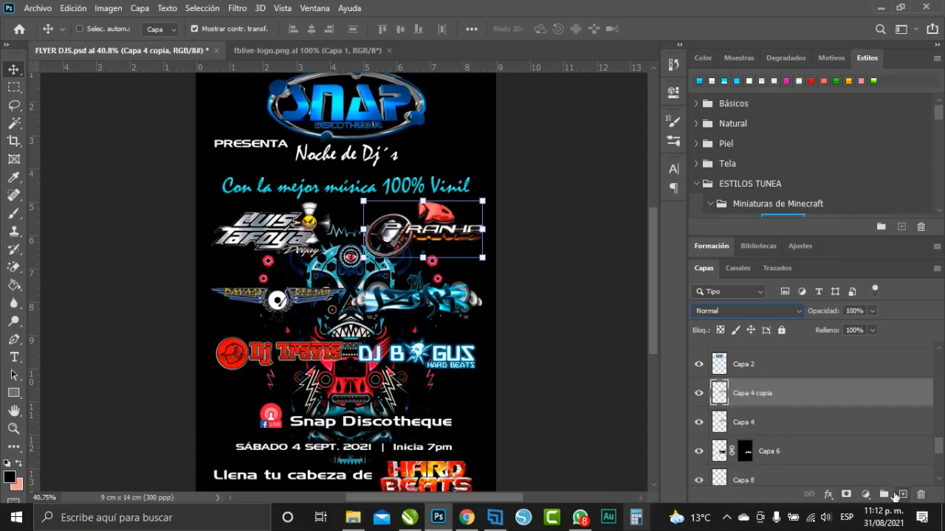
left_click(802, 311)
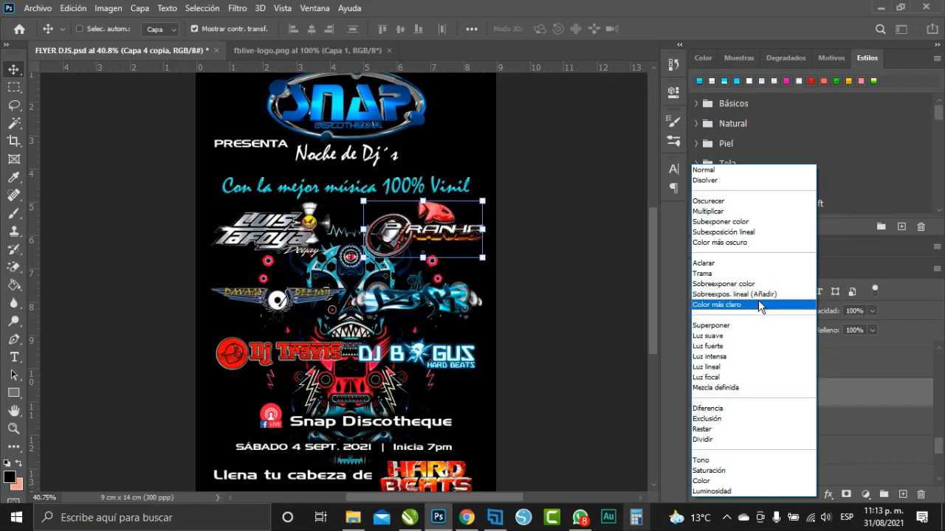
left_click(757, 295)
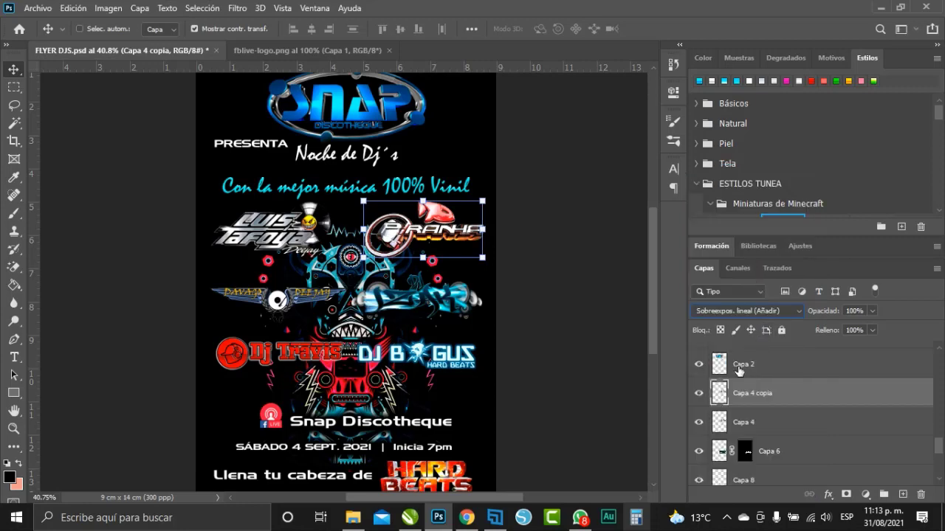
left_click(829, 494)
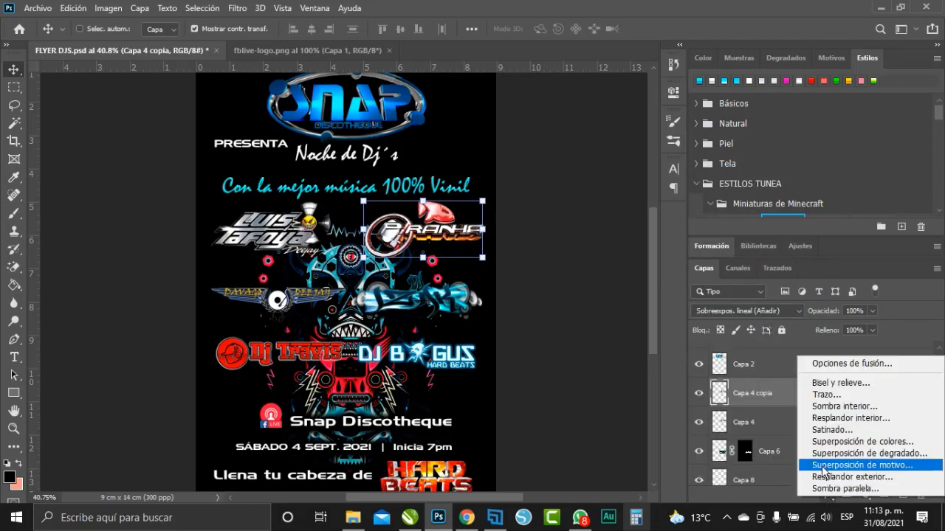
left_click(830, 395)
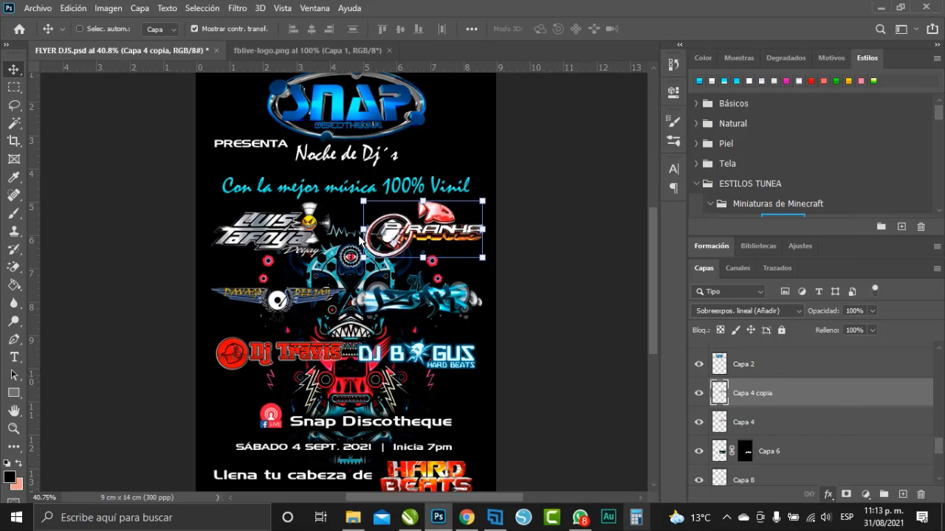
Confirm the stroke effect on the Piranha logo copy
key("h")
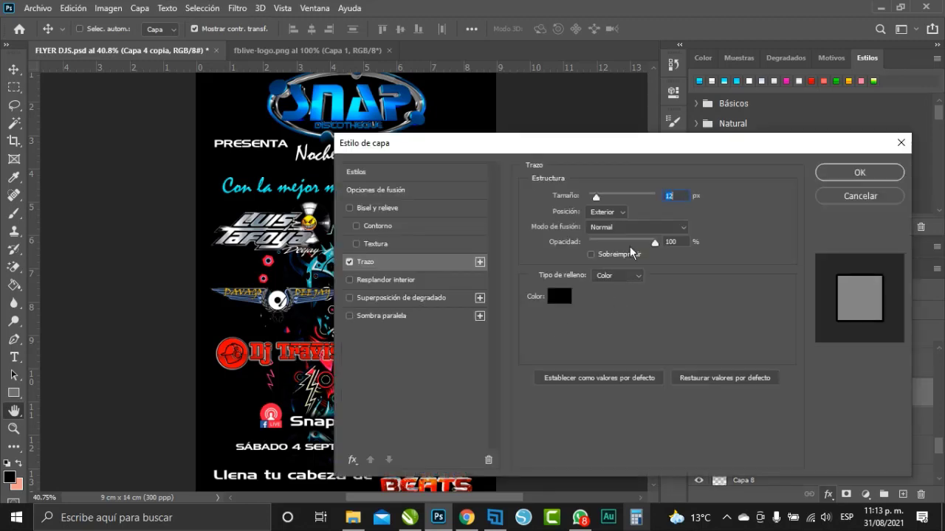
left_click_drag(581, 150, 732, 161)
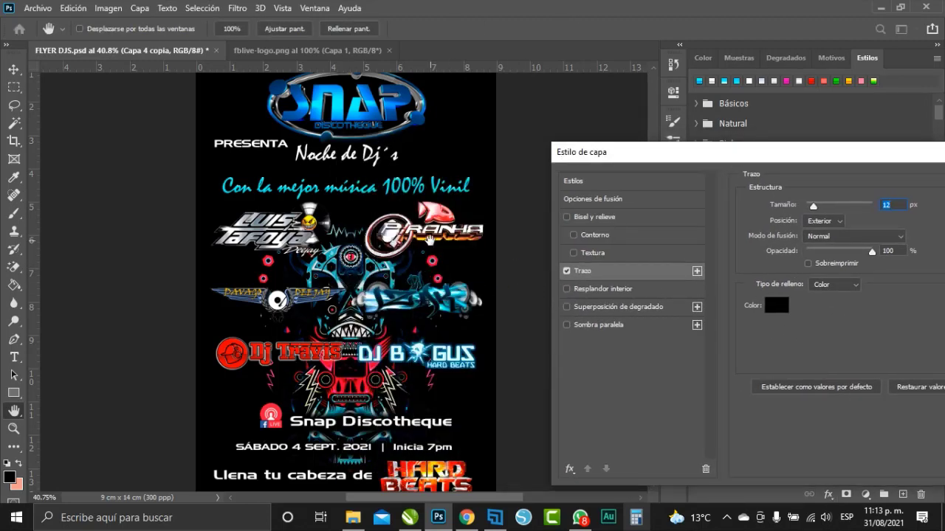
left_click_drag(667, 152, 440, 164)
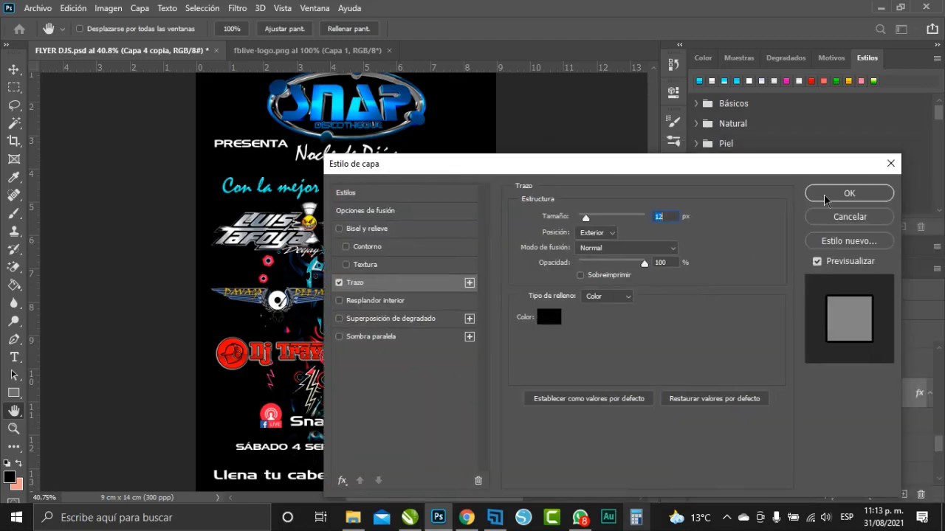
left_click(841, 194)
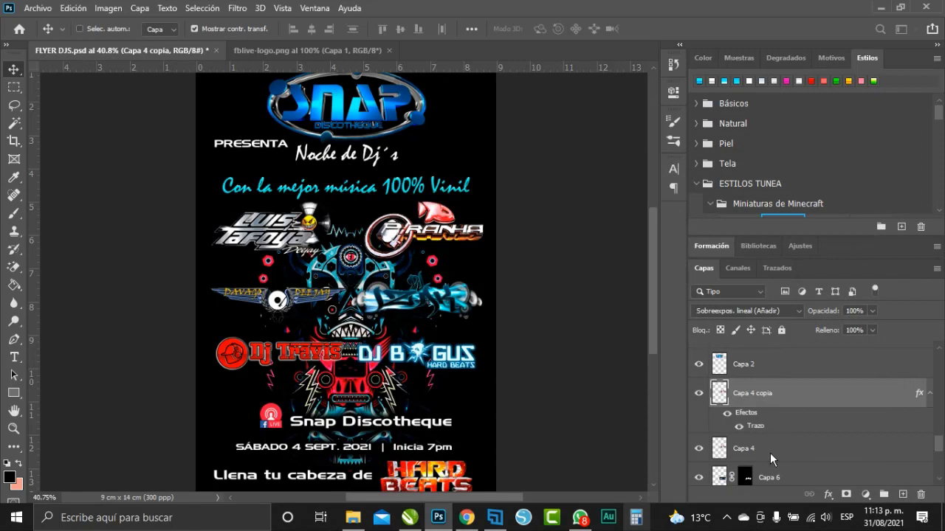
Duplicate the graffiti logo layer, blend it Sobreexpos. lineal (Añadir), and add a stroke
left_click(769, 452)
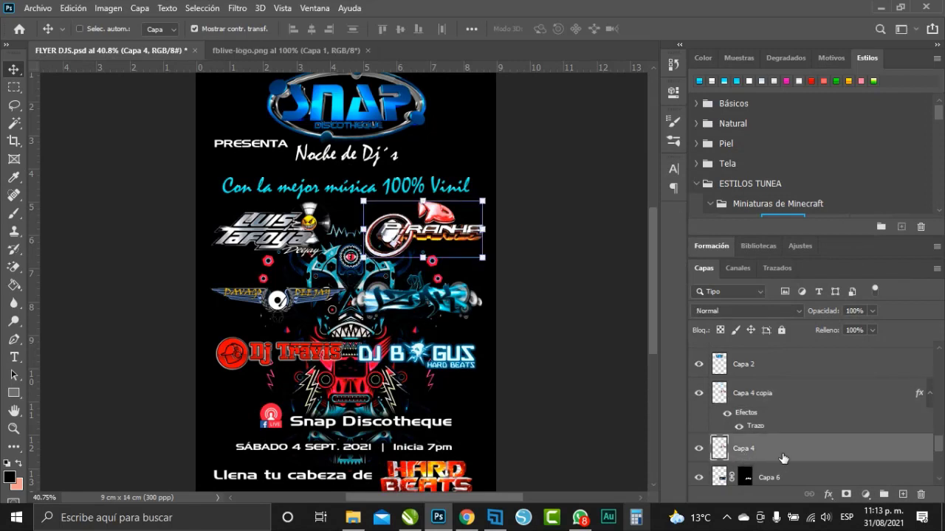
scroll(782, 457, "down", 2)
scroll(767, 441, "up", 2)
scroll(761, 405, "down", 2)
left_click(788, 379)
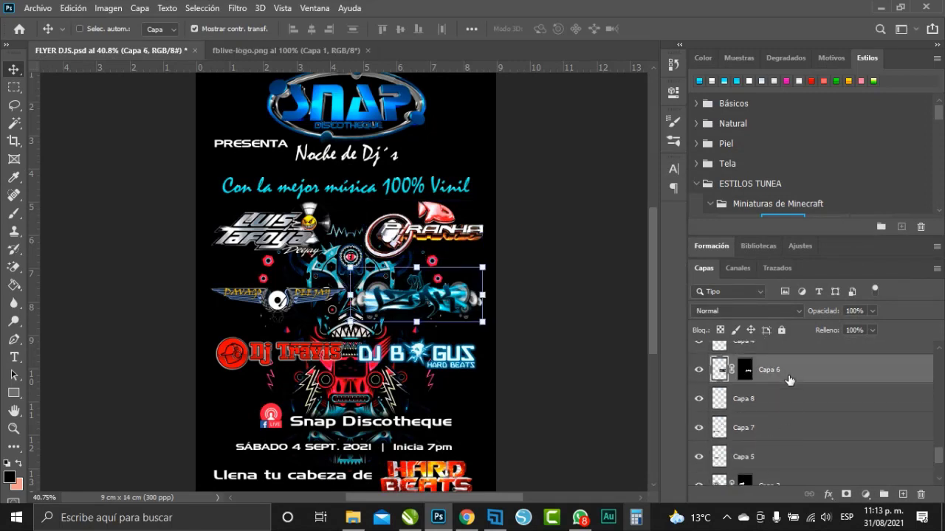
left_click_drag(788, 379, 901, 494)
left_click(798, 310)
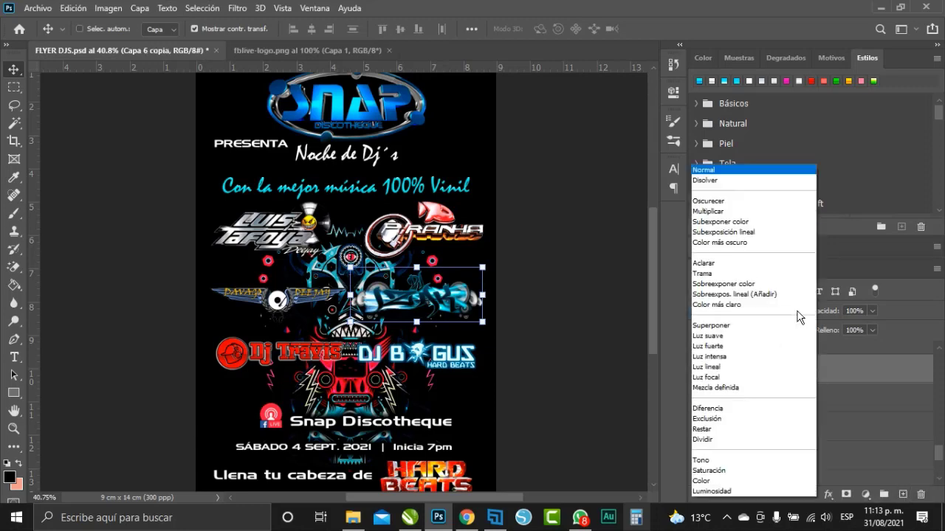
left_click(767, 295)
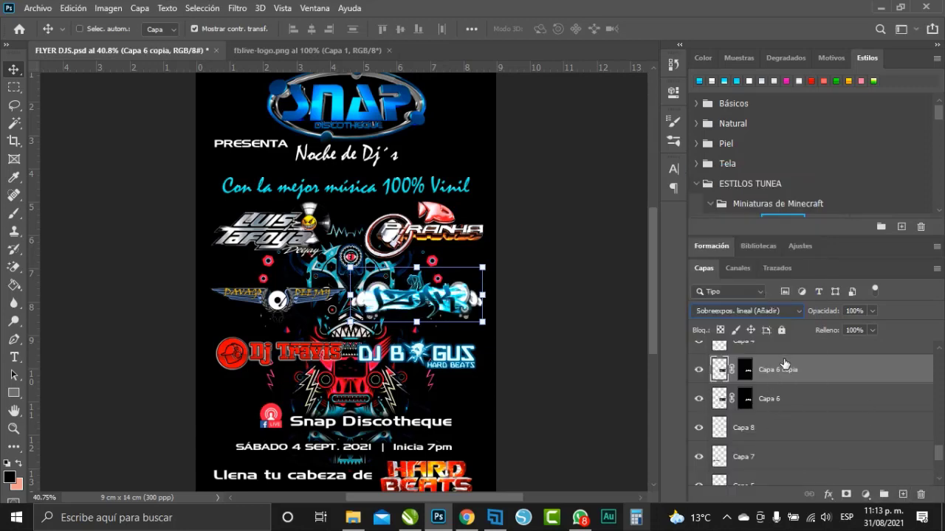
left_click(828, 495)
left_click(845, 390)
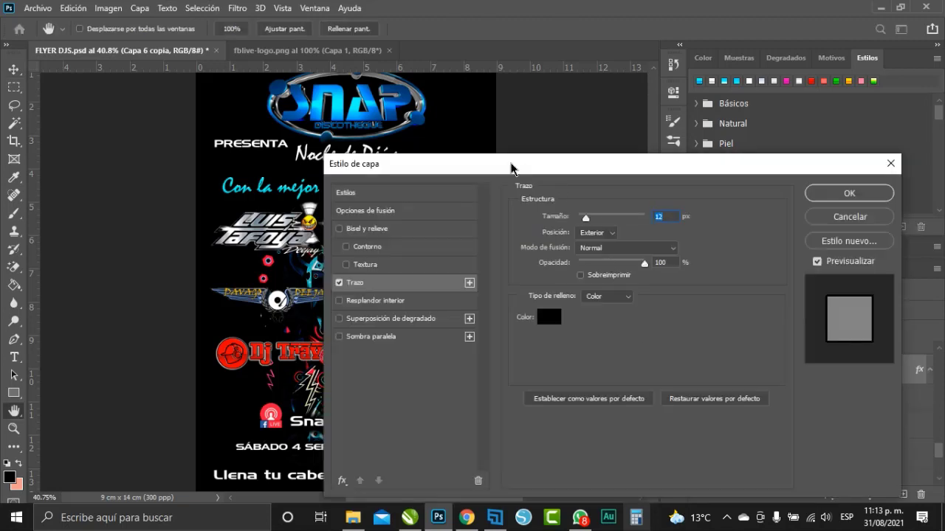
left_click_drag(510, 164, 717, 167)
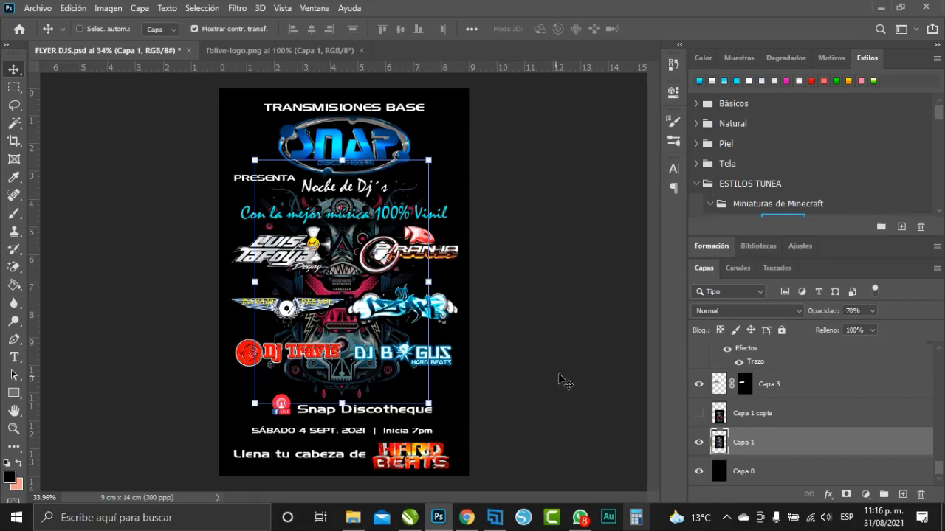
Save the flyer PSD via Archivo > Guardar
left_click(37, 8)
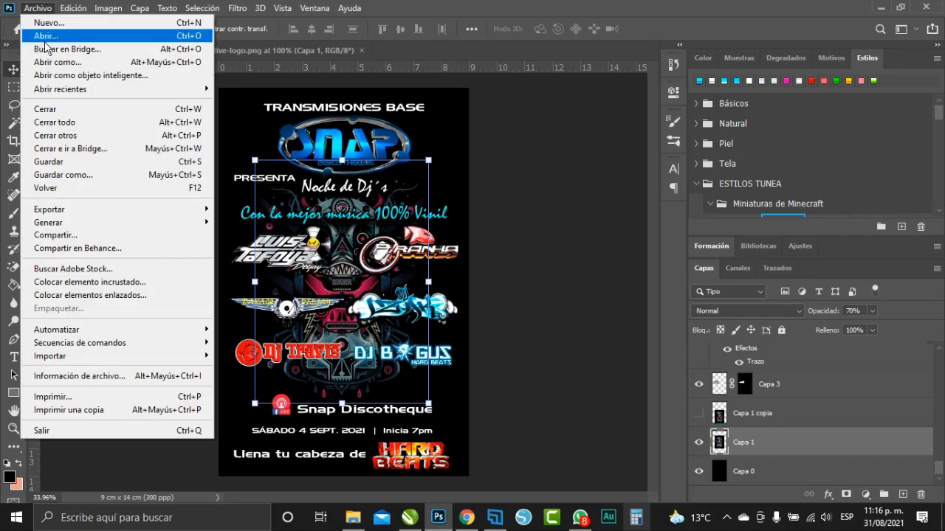
left_click(73, 164)
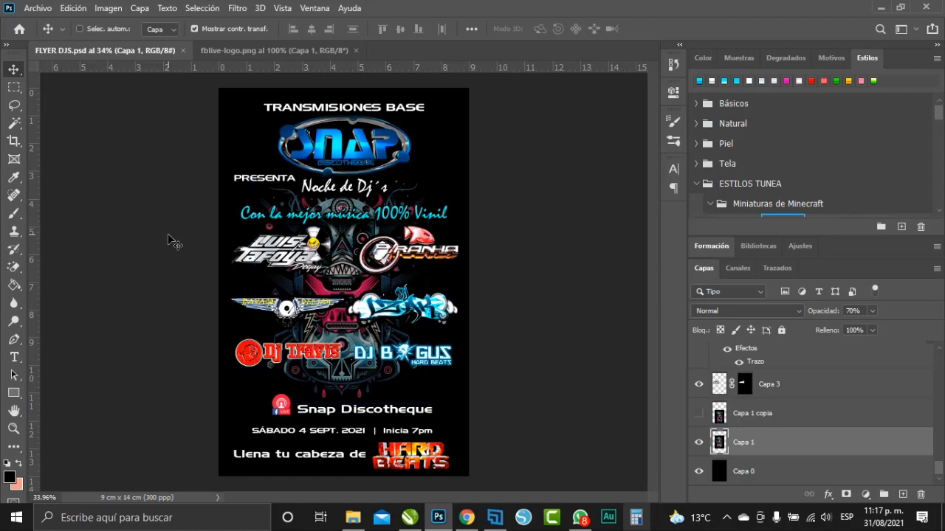
scroll(760, 422, "up", 5)
scroll(760, 422, "up", 3)
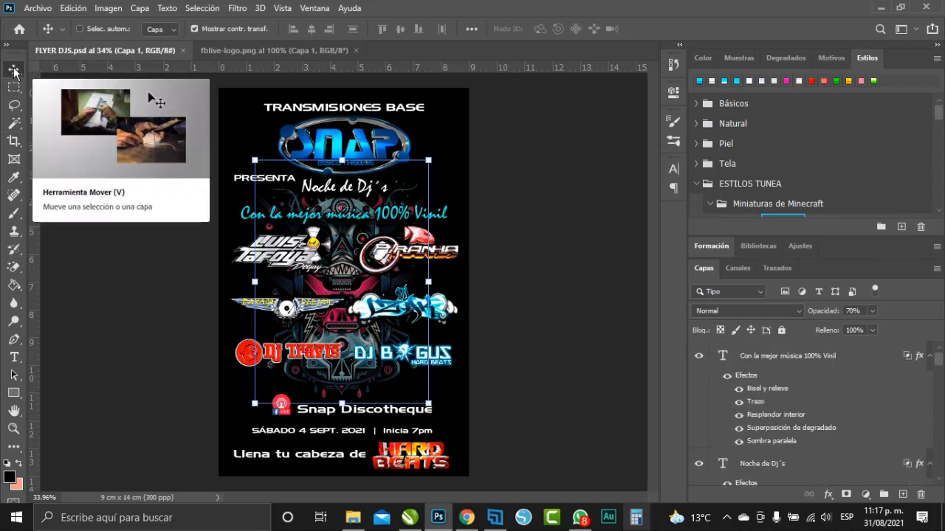
left_click(39, 9)
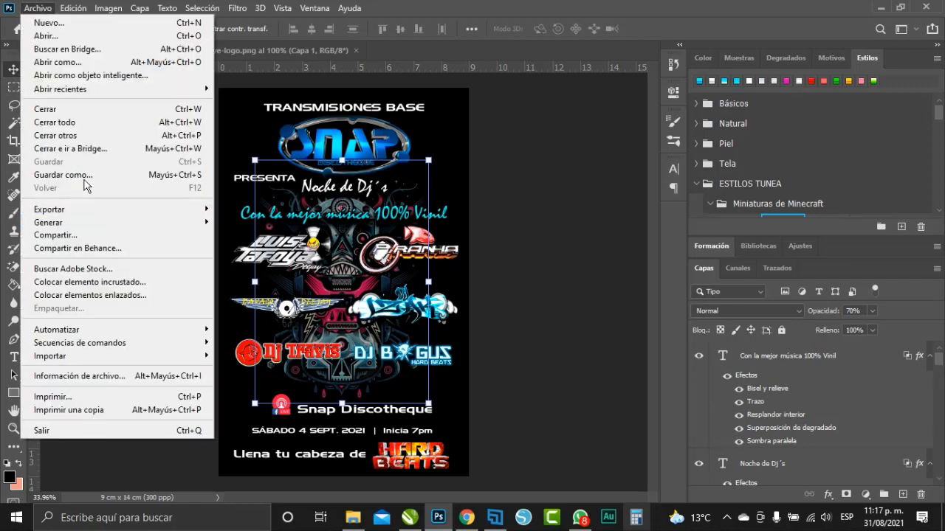
Save a PNG copy of the flyer named FLYER DJS to the Desktop
left_click(85, 175)
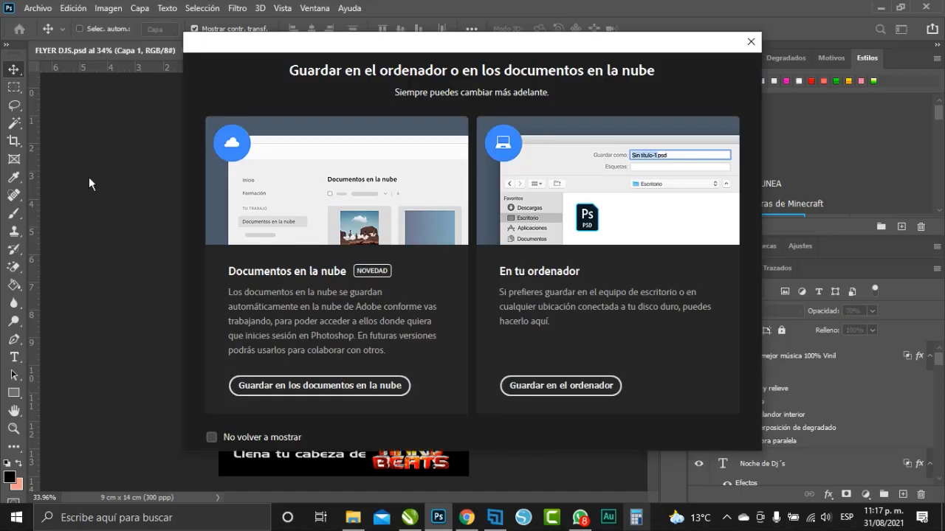
left_click(537, 381)
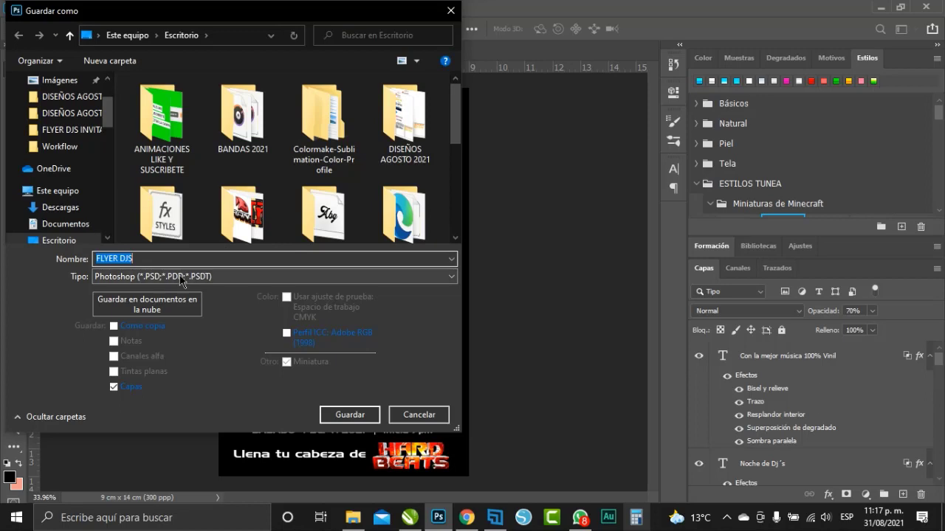
left_click(214, 276)
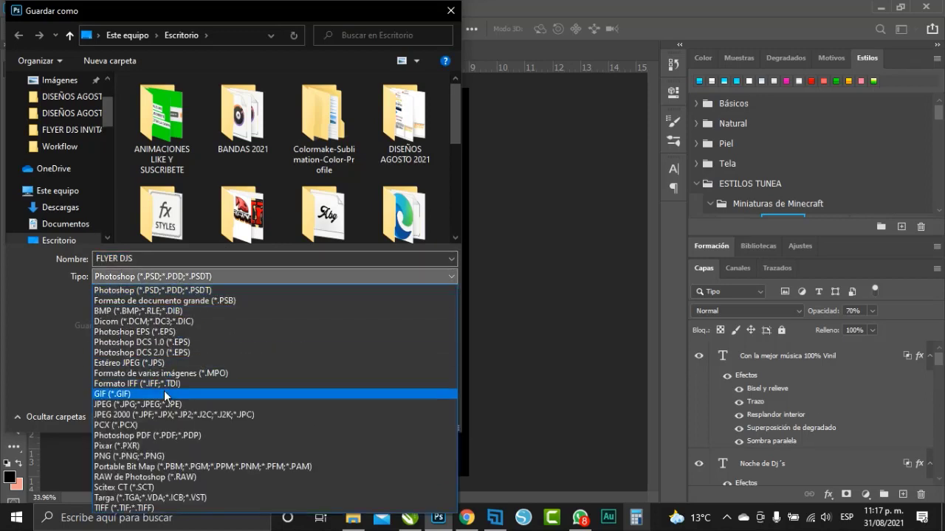
left_click(177, 456)
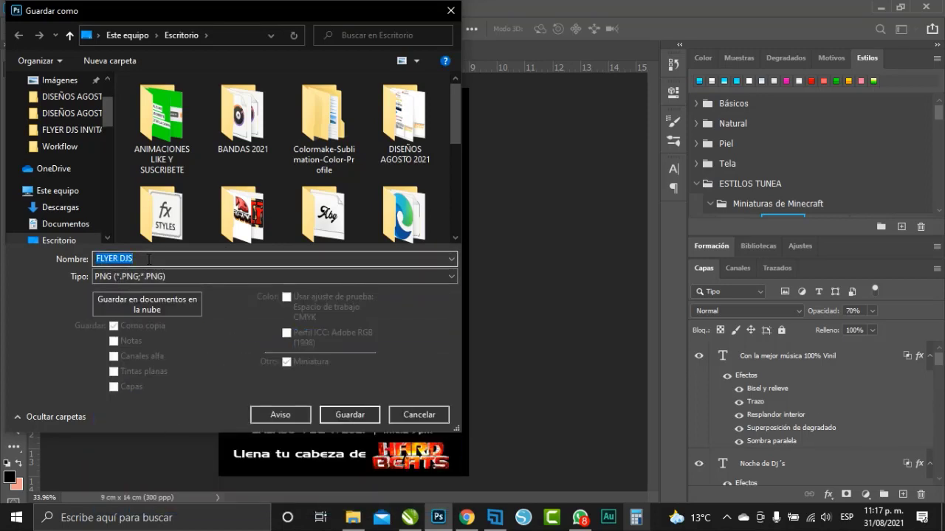
left_click(337, 419)
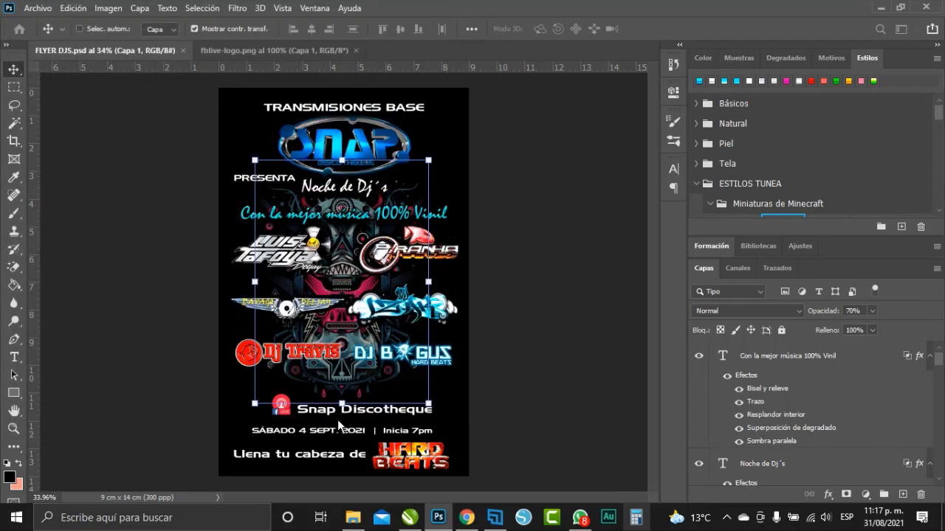
left_click(595, 145)
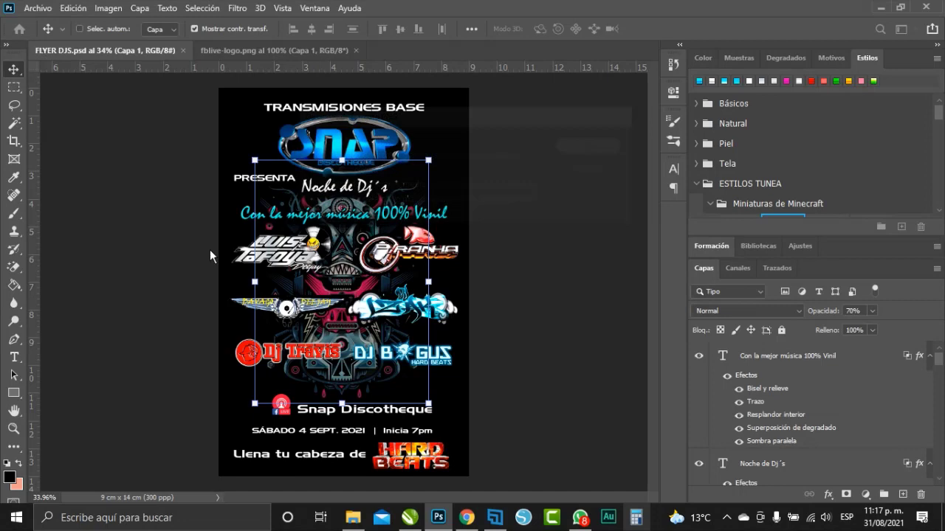